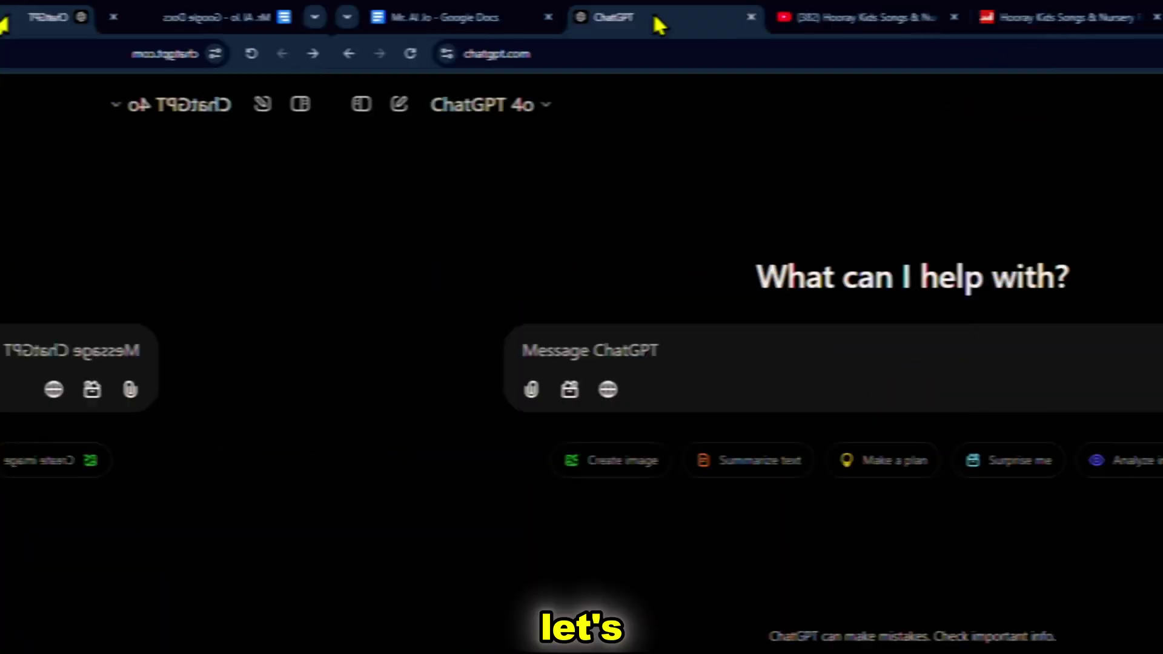
Step: Ask ChatGPT for 10 creative kids' rhyme ideas and quote 'The Alphabet Zoo' in a reply
text(Generate 10 creative ideas for kids rhymes focused on fun, learning, and playfullnes.)
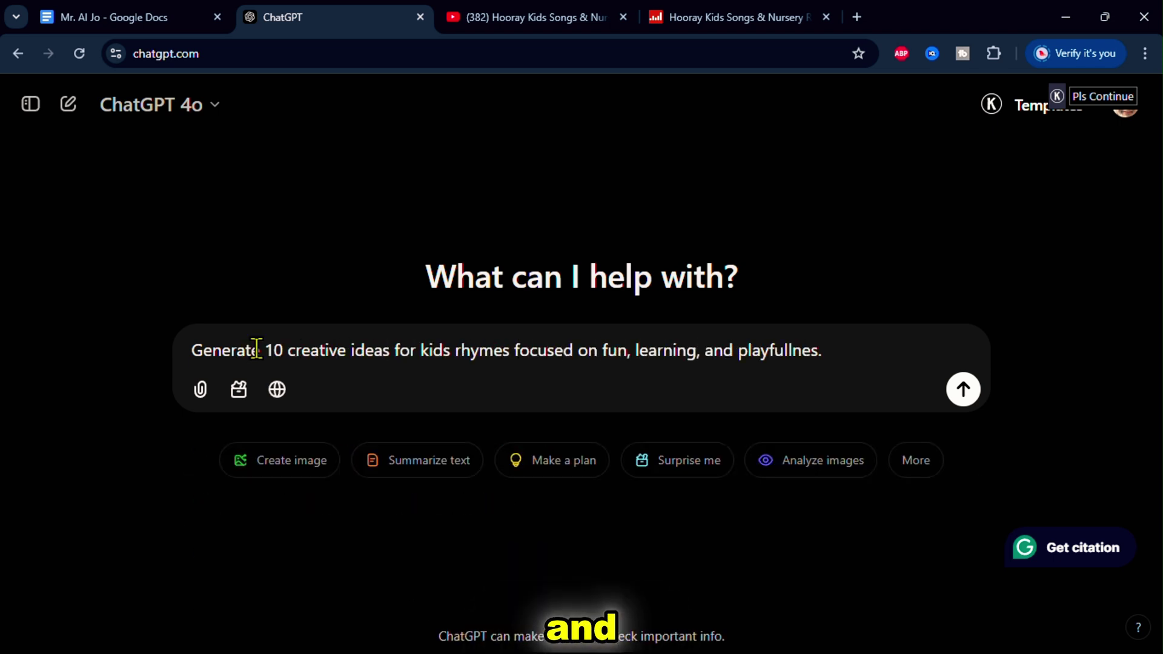
click(964, 390)
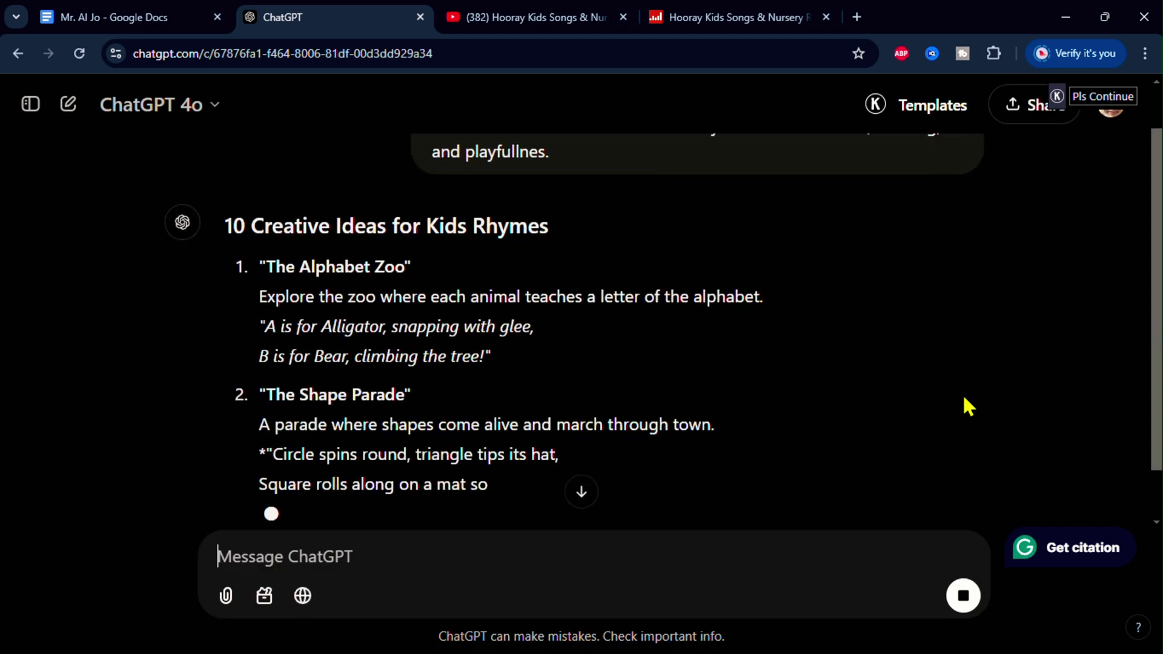
scroll(622, 370, down, 8)
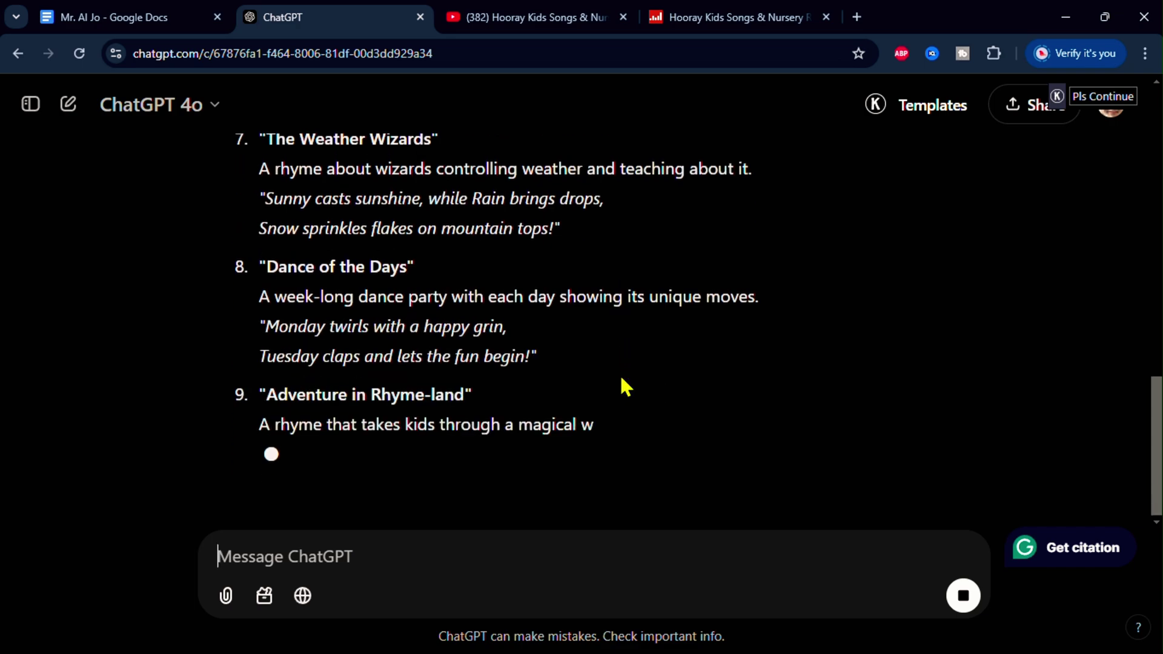
scroll(621, 380, up, 8)
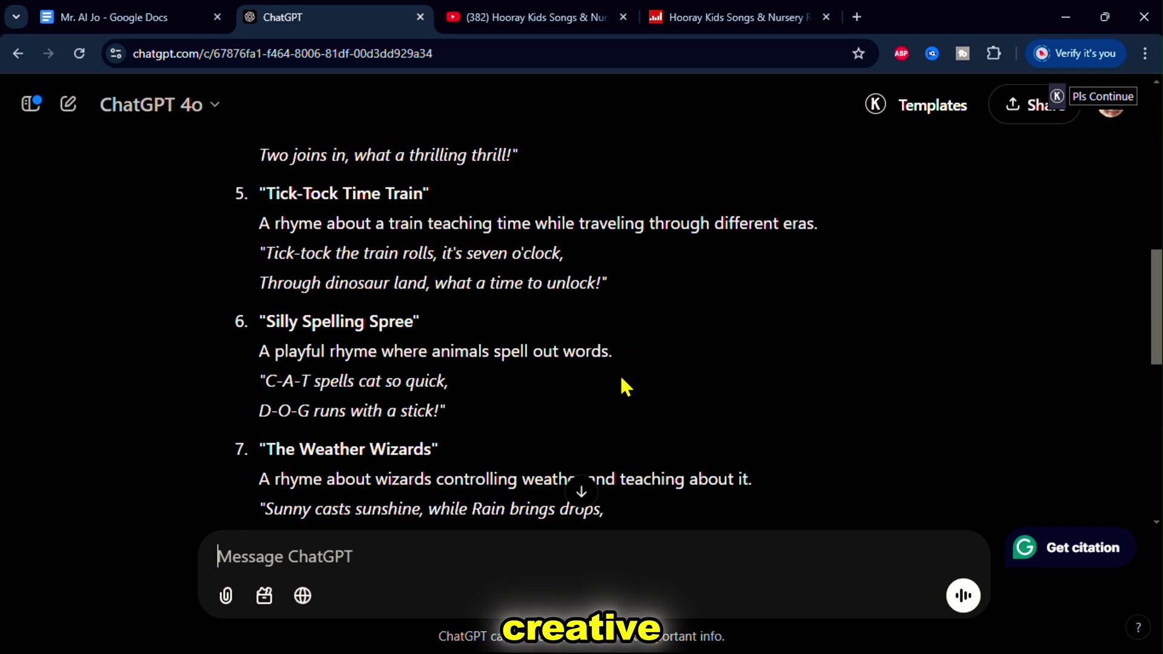
scroll(622, 381, up, 8)
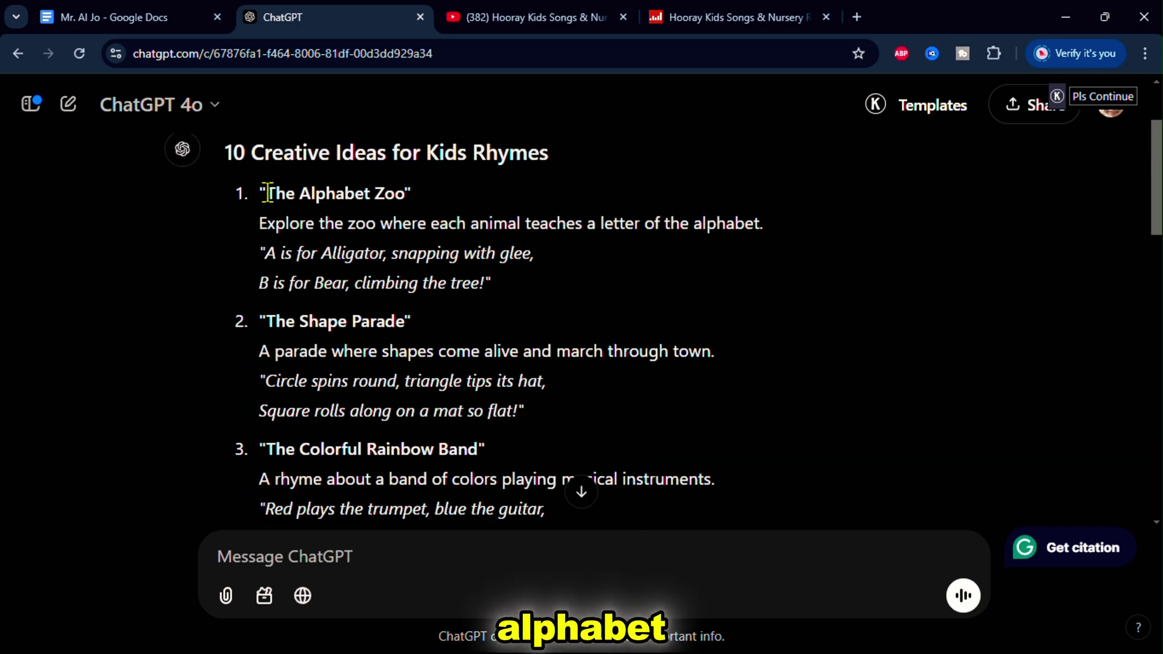
drag(267, 193, 407, 199)
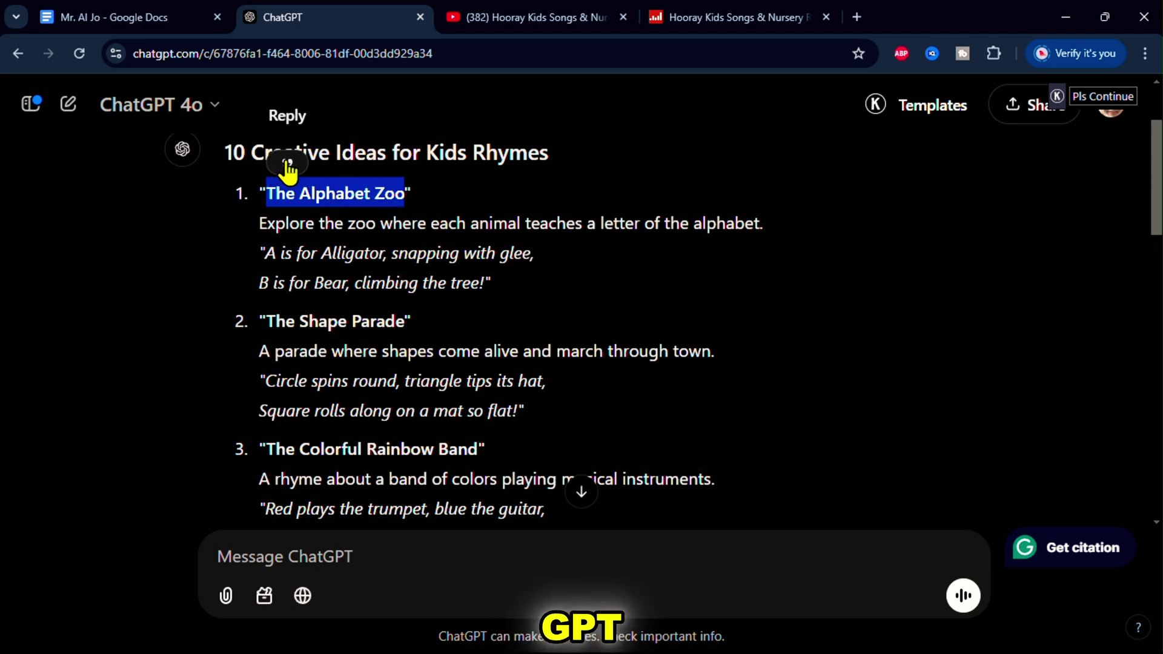
click(288, 163)
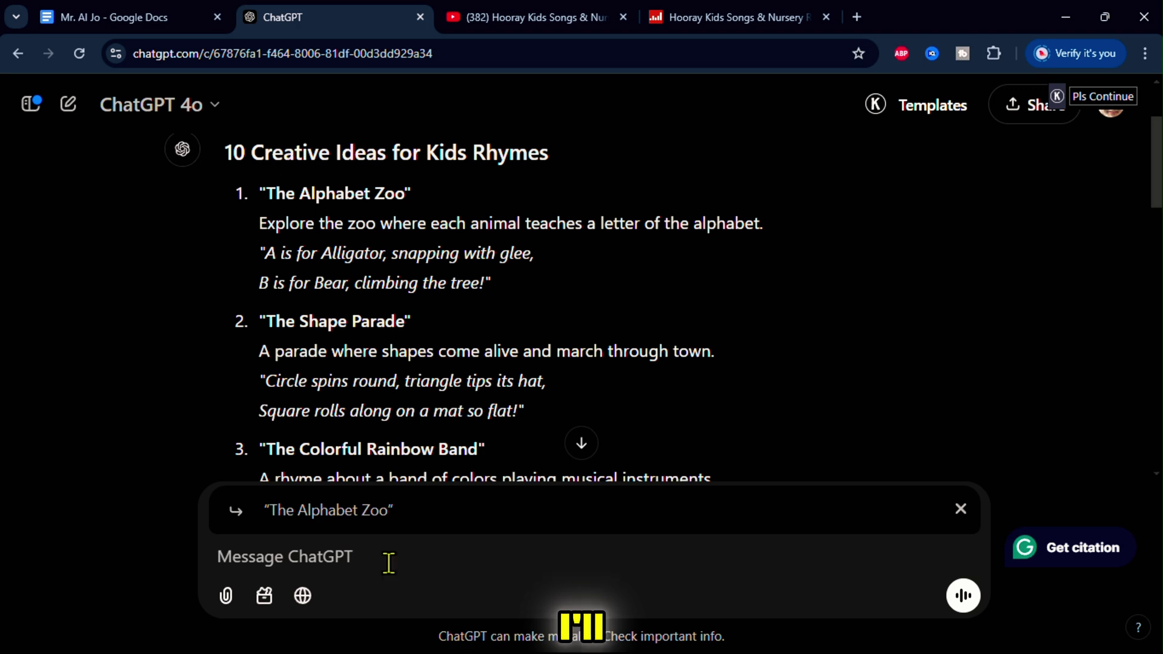
Step: Ask ChatGPT for fun, educational kid's song lyrics about 'the alphabet zoo'
text(can you create the lyrics for a children)
key(ctrl+BackSpace)
text(kid's song about)
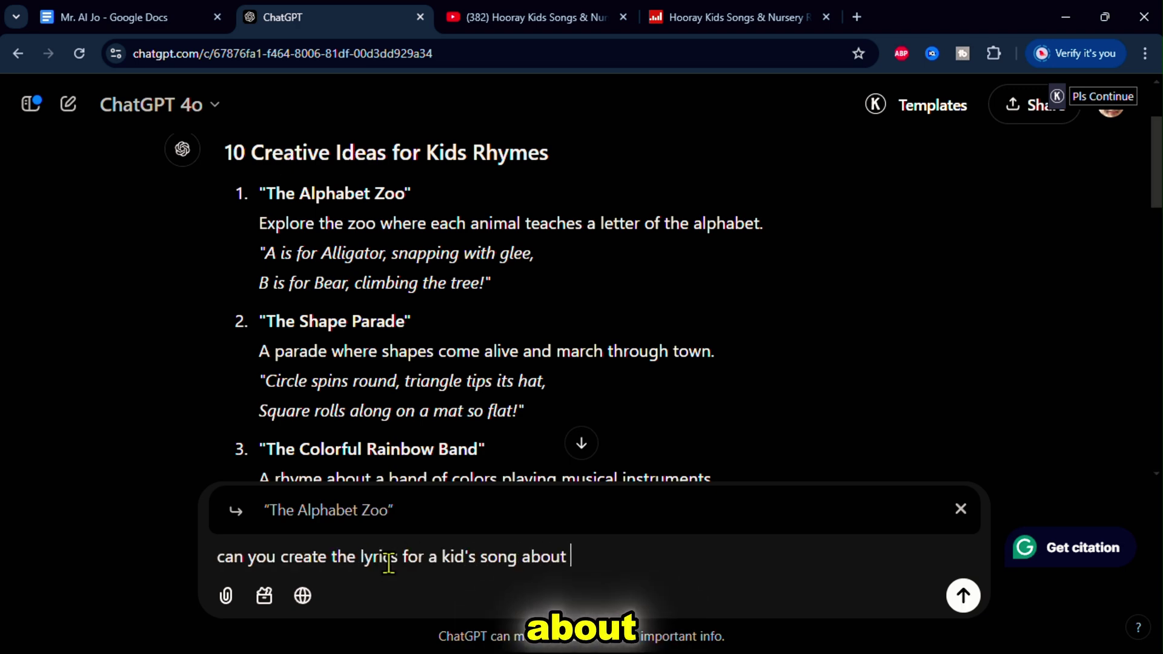
text( "the alphabet zoo" it should include fun and educational lines.)
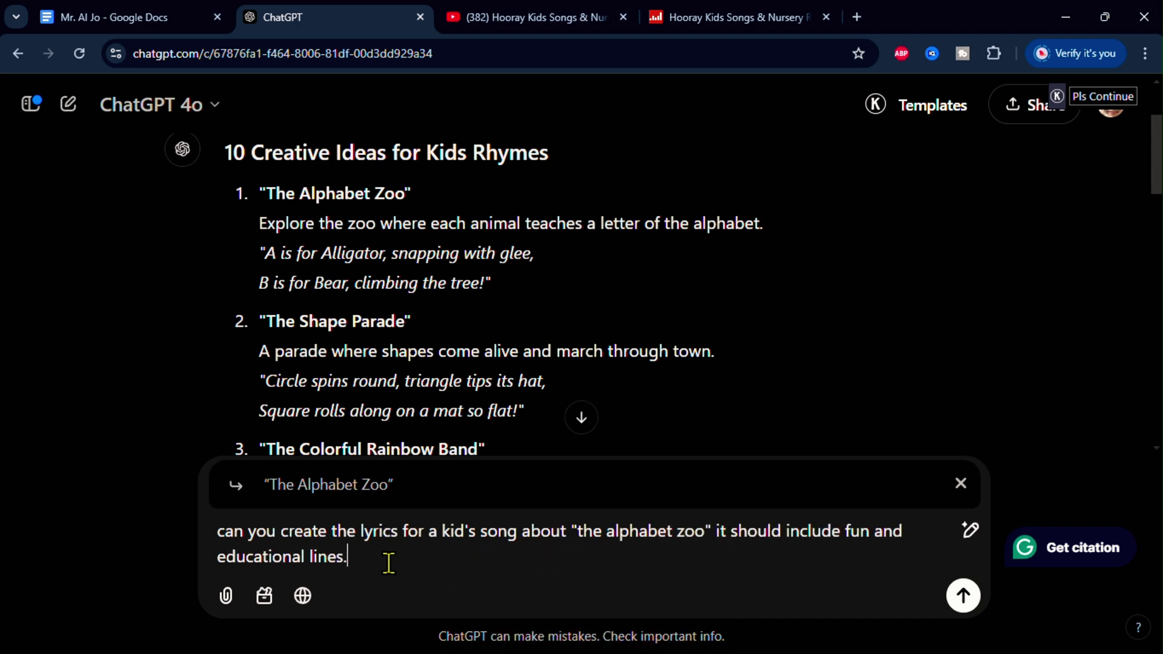
click(963, 597)
Step: Copy the full 'The Alphabet Zoo (A Fun Kids' Song)' lyrics from the reply
scroll(587, 371, down, 10)
scroll(594, 383, down, 15)
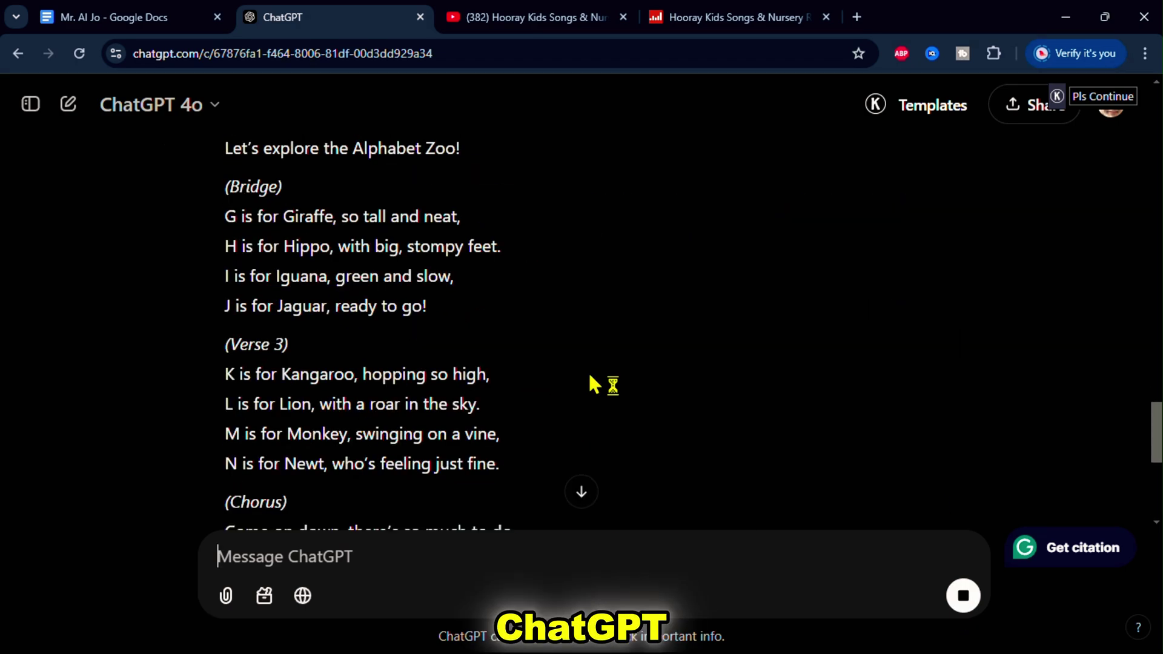
scroll(591, 379, down, 3)
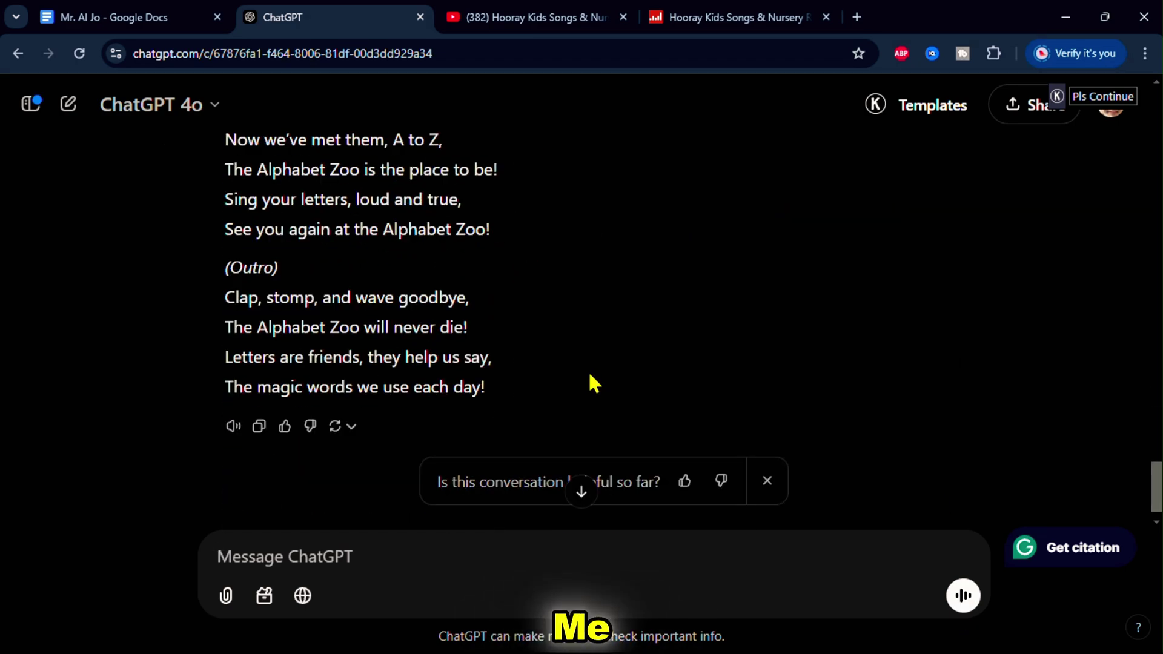
scroll(590, 380, up, 10)
scroll(593, 385, up, 15)
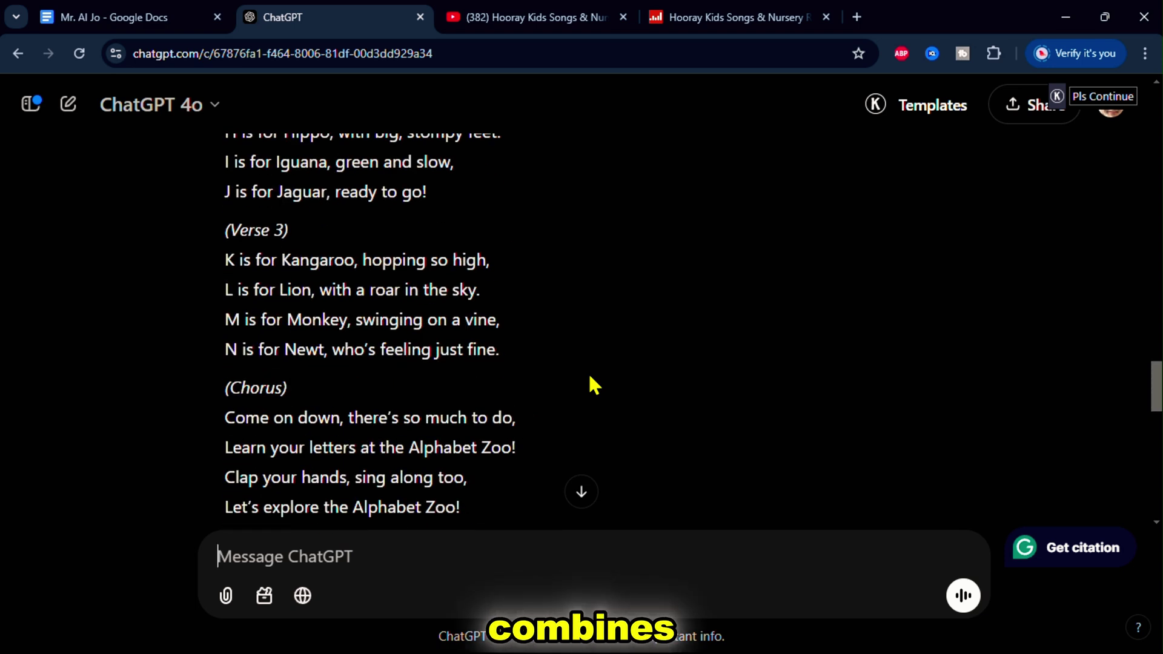
scroll(592, 385, down, 1)
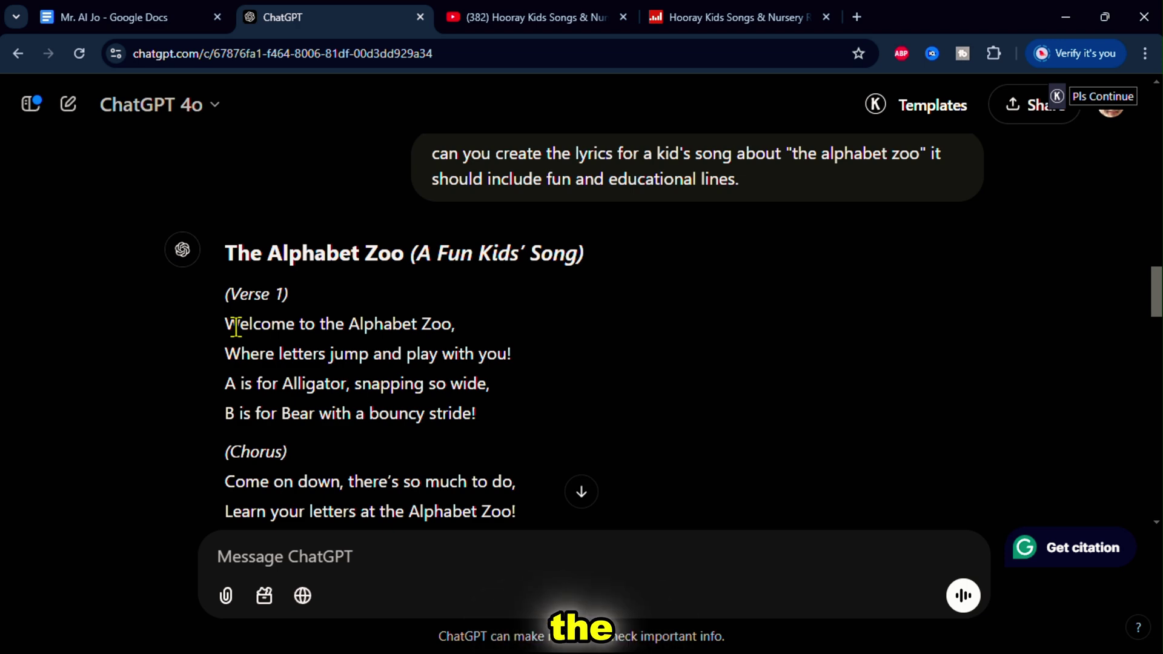
scroll(529, 415, down, 15)
drag(225, 253, 400, 316)
right_click(400, 317)
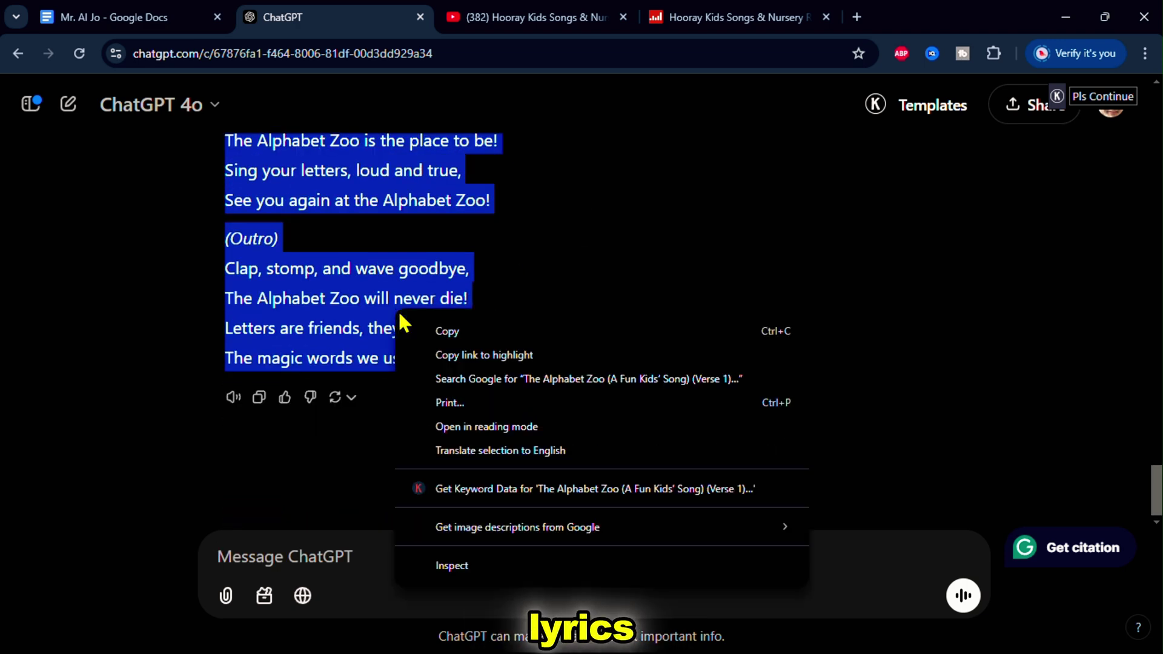
click(431, 331)
Step: Paste the Alphabet Zoo lyrics into the empty Google Docs document
key(ctrl+1)
right_click(288, 262)
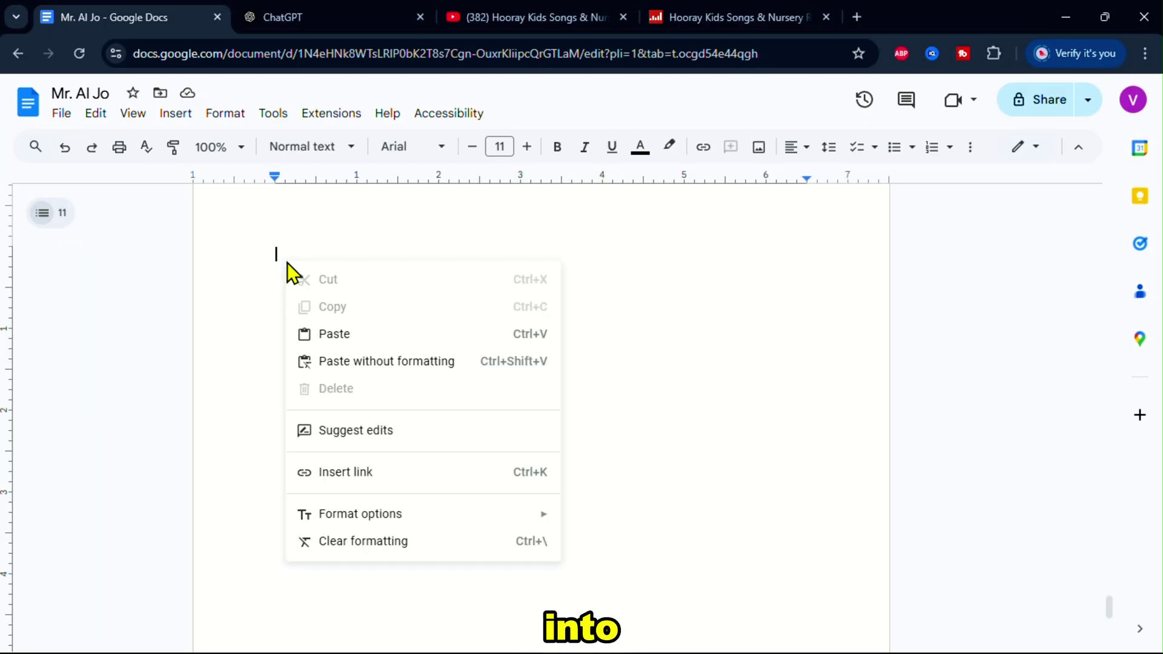
click(326, 332)
scroll(443, 407, up, 20)
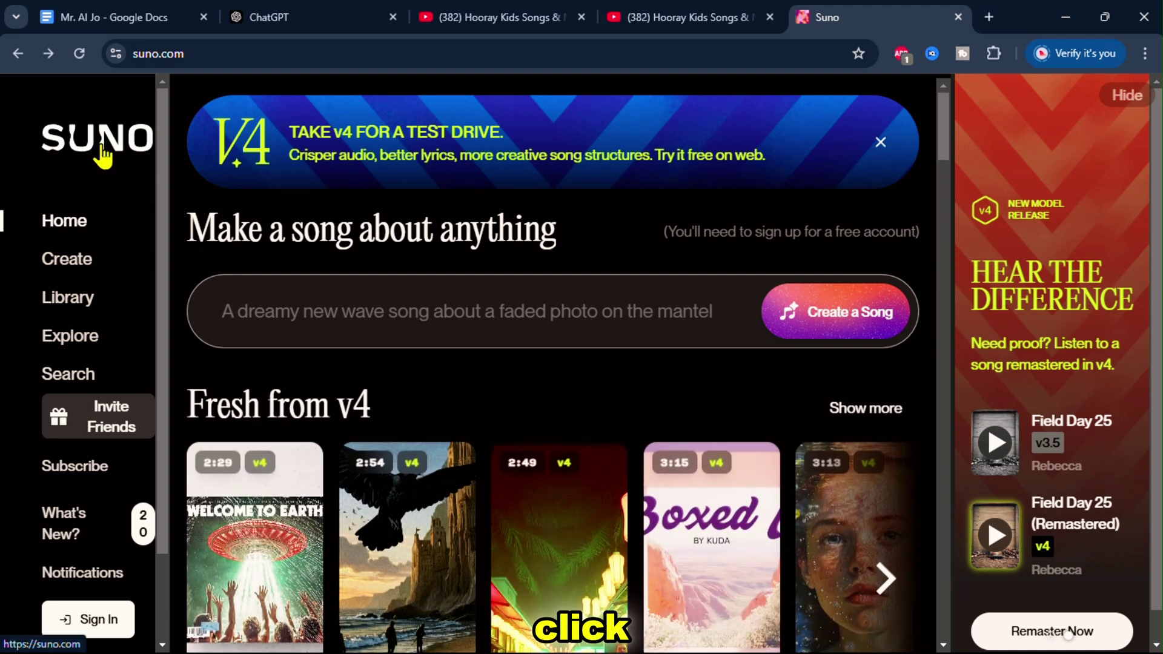
Step: Sign in to Suno with a Google account
click(91, 621)
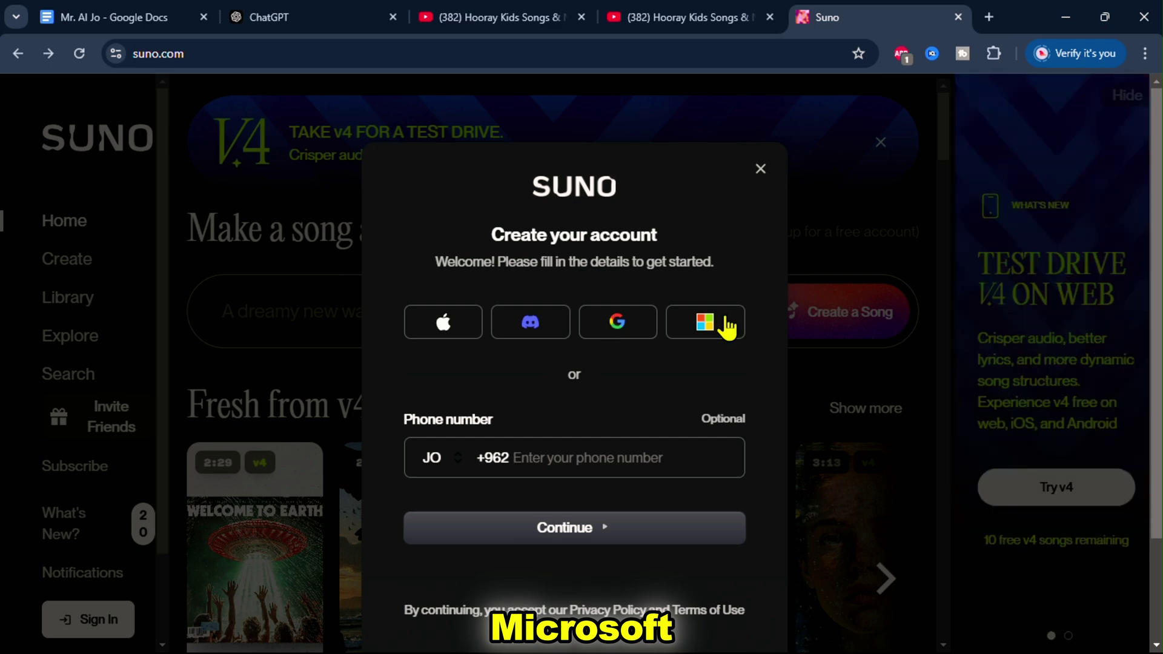
click(604, 324)
click(299, 268)
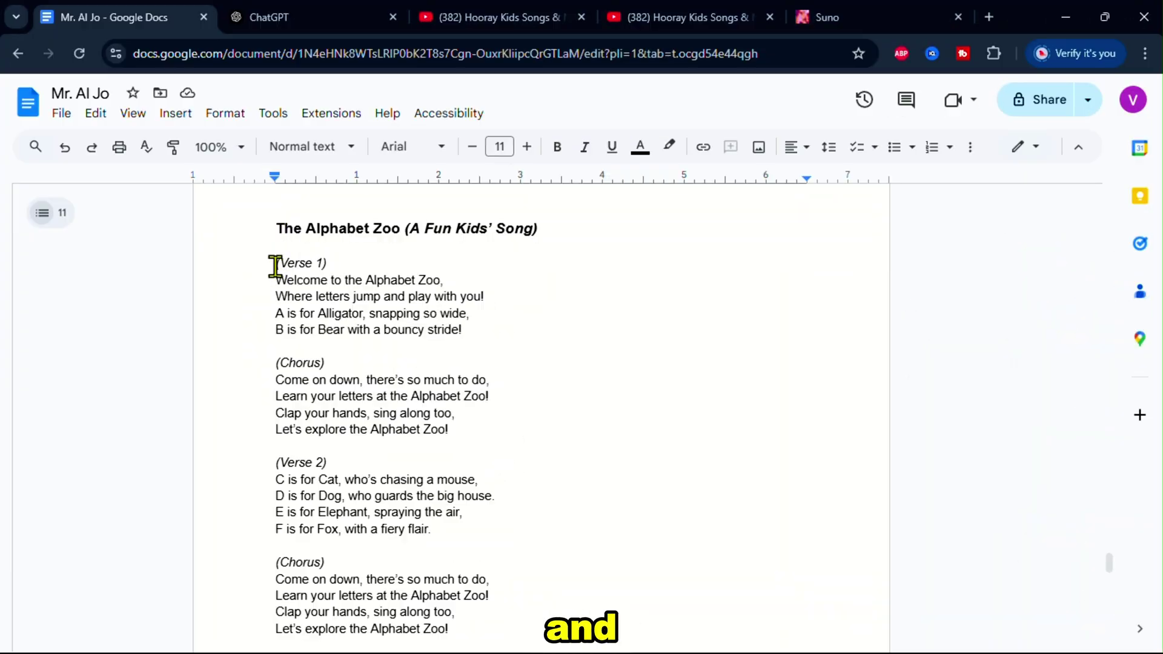
Step: Copy the lyrics from Verse 1 to the end in the Google Docs document
drag(276, 267, 470, 306)
right_click(428, 301)
click(456, 247)
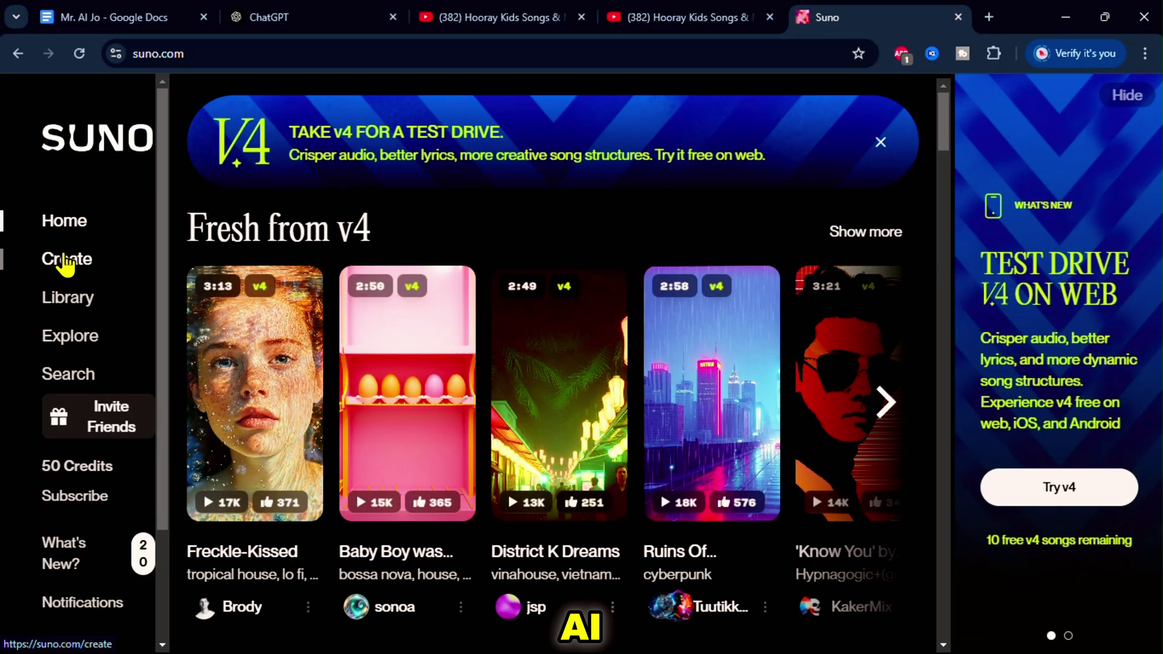
Step: In Suno's custom creation mode, paste the song lyrics into the lyrics box
click(66, 260)
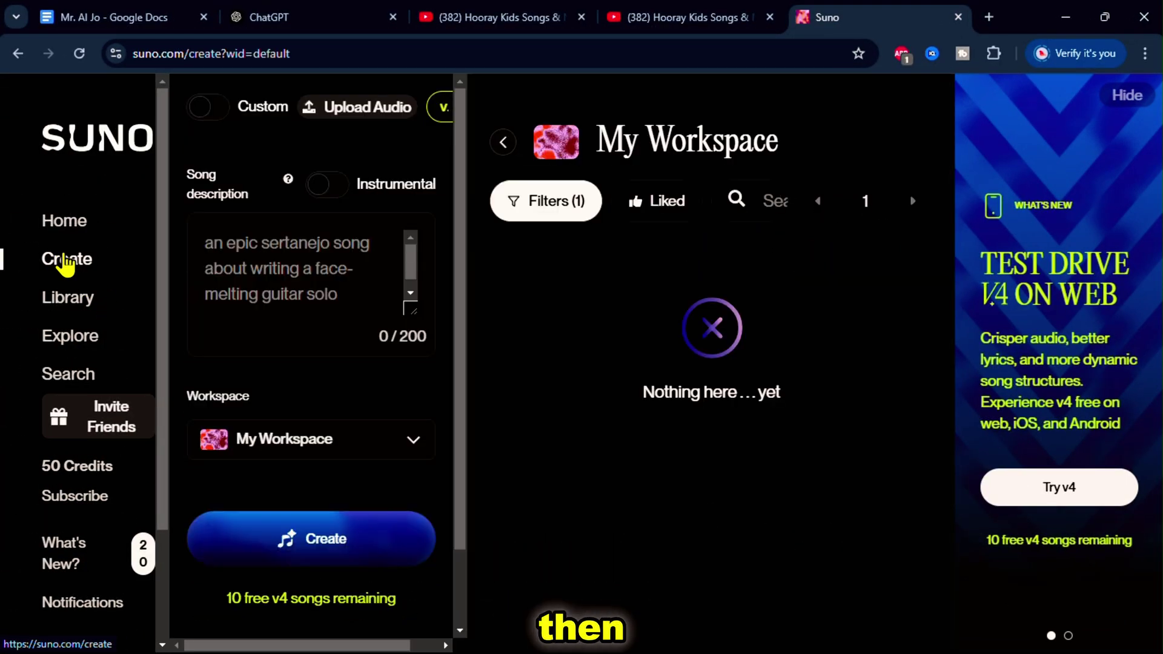
click(208, 109)
click(809, 533)
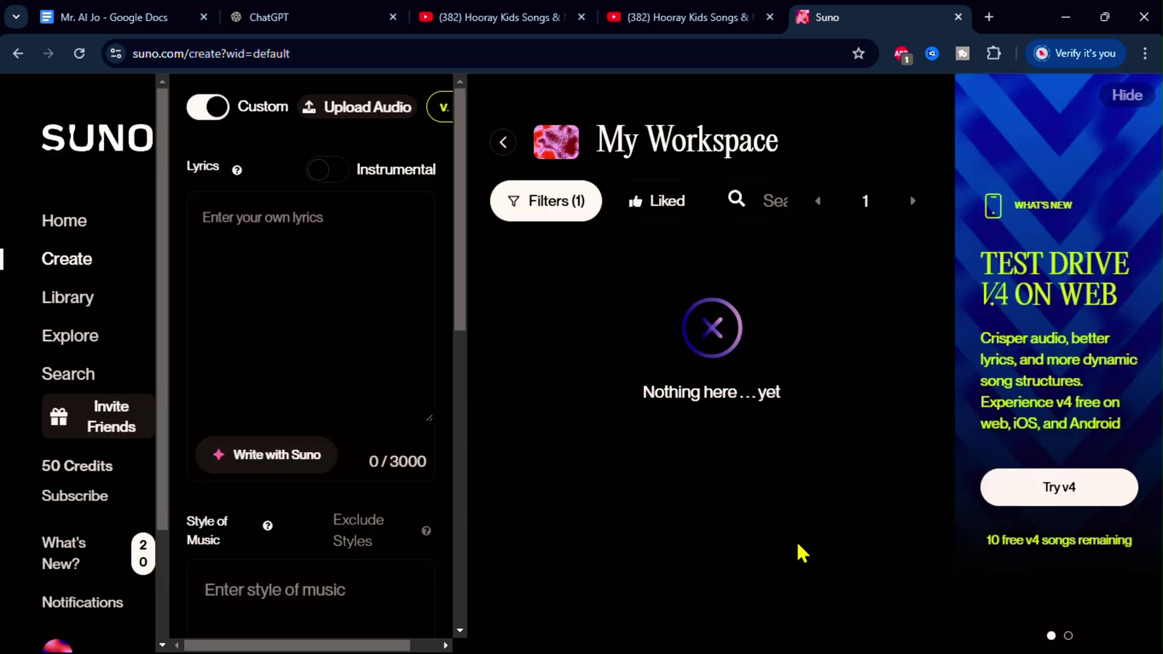
right_click(221, 226)
click(287, 400)
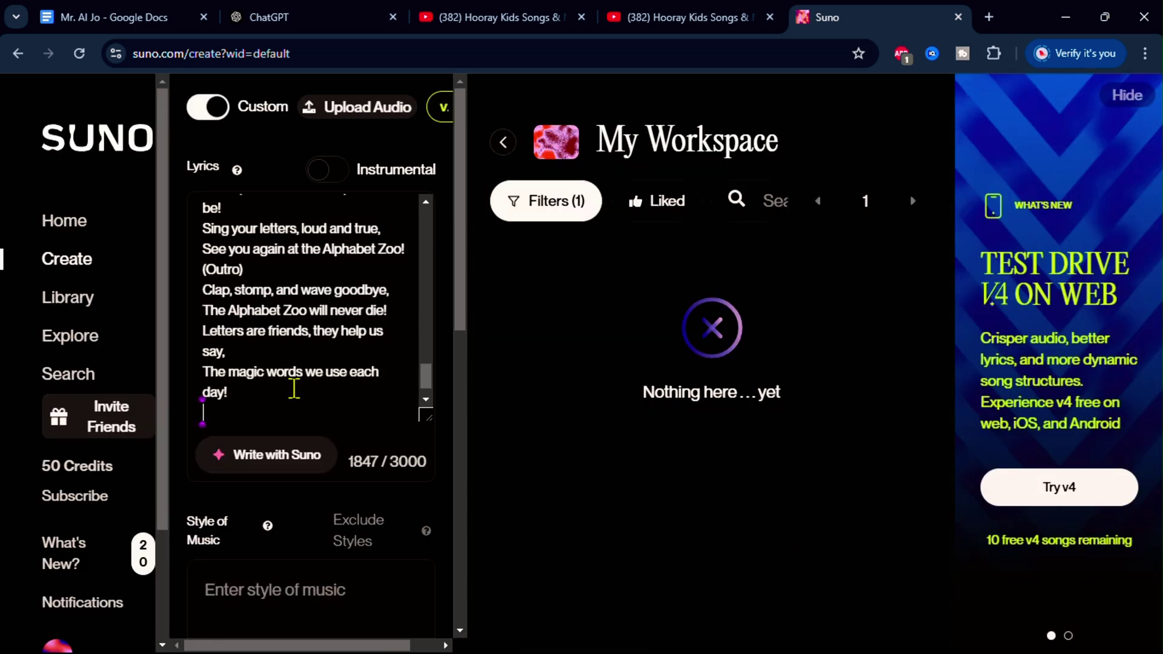
scroll(298, 406, down, 1)
scroll(306, 485, down, 3)
Step: Set style 'pop/jazzy' and title 'The Alphabet Zoo', then create the song
click(213, 419)
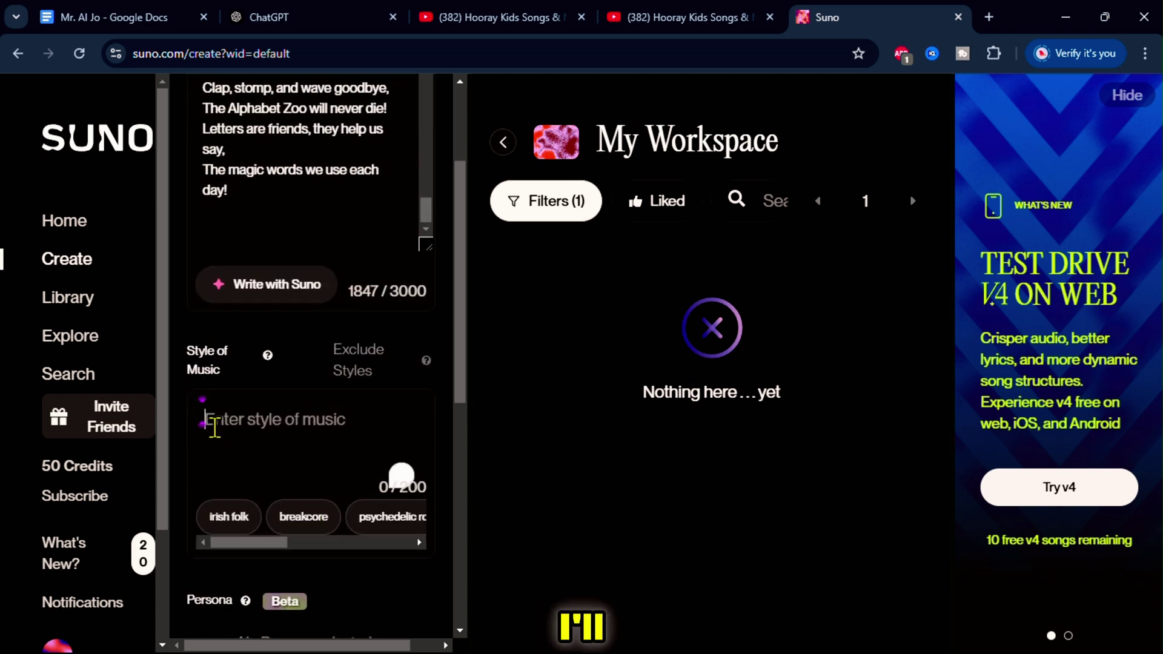
text(pop/jazzy)
scroll(215, 436, down, 3)
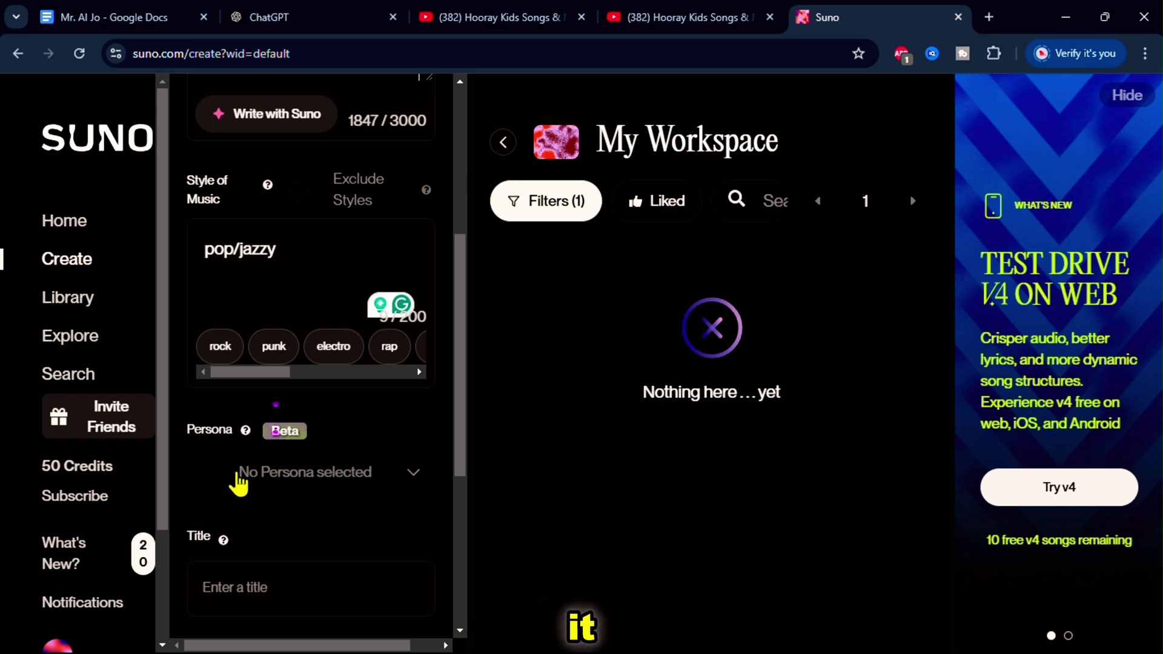
scroll(239, 485, down, 3)
click(236, 416)
text(The A)
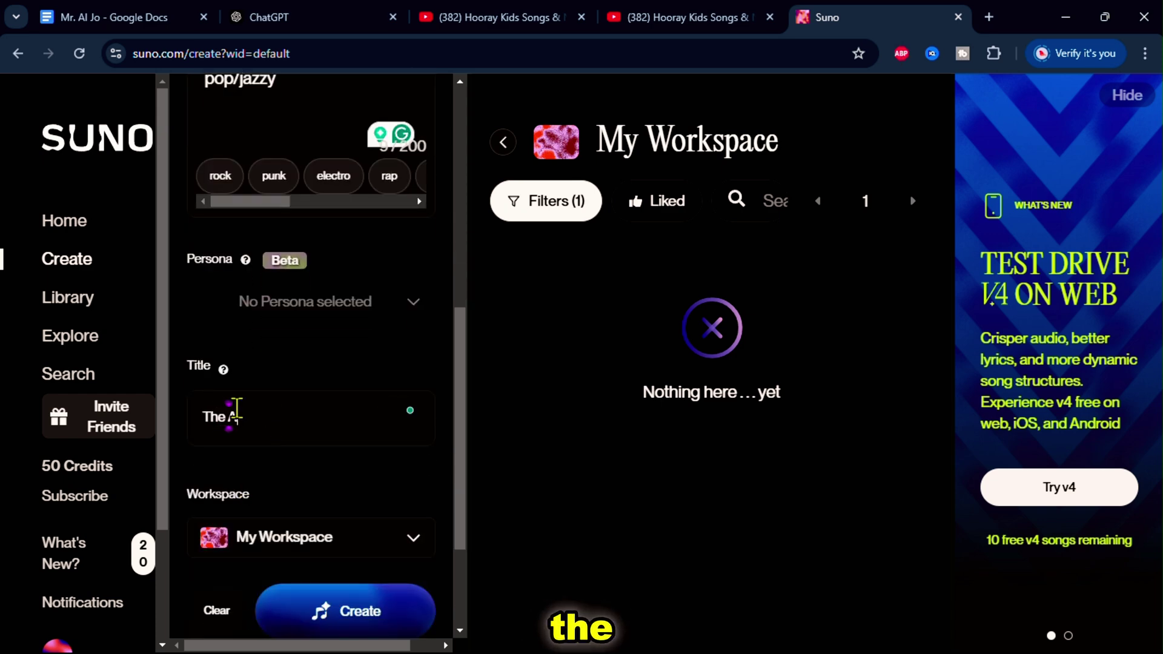
text(lphabet Zoo)
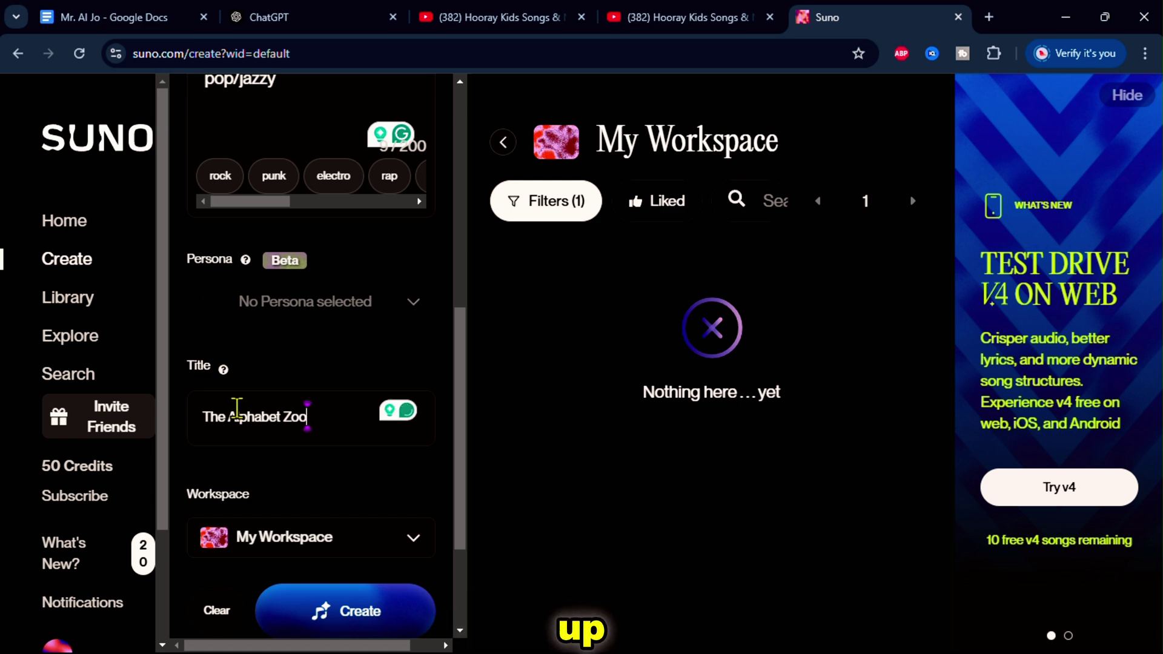
scroll(315, 412, down, 3)
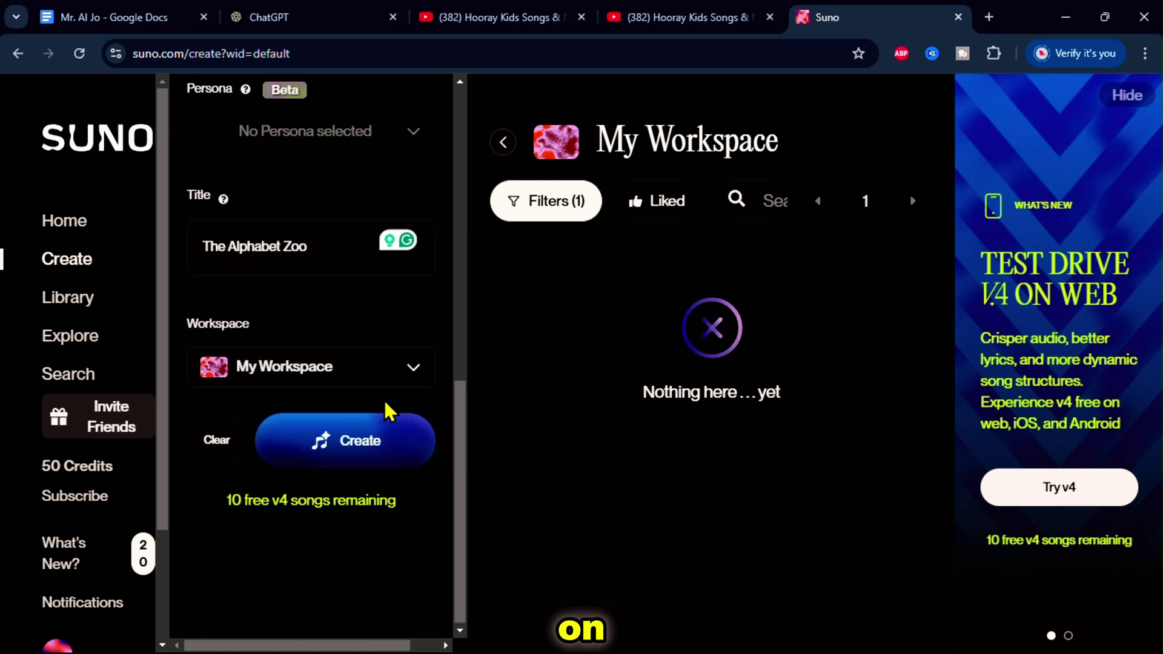
click(370, 450)
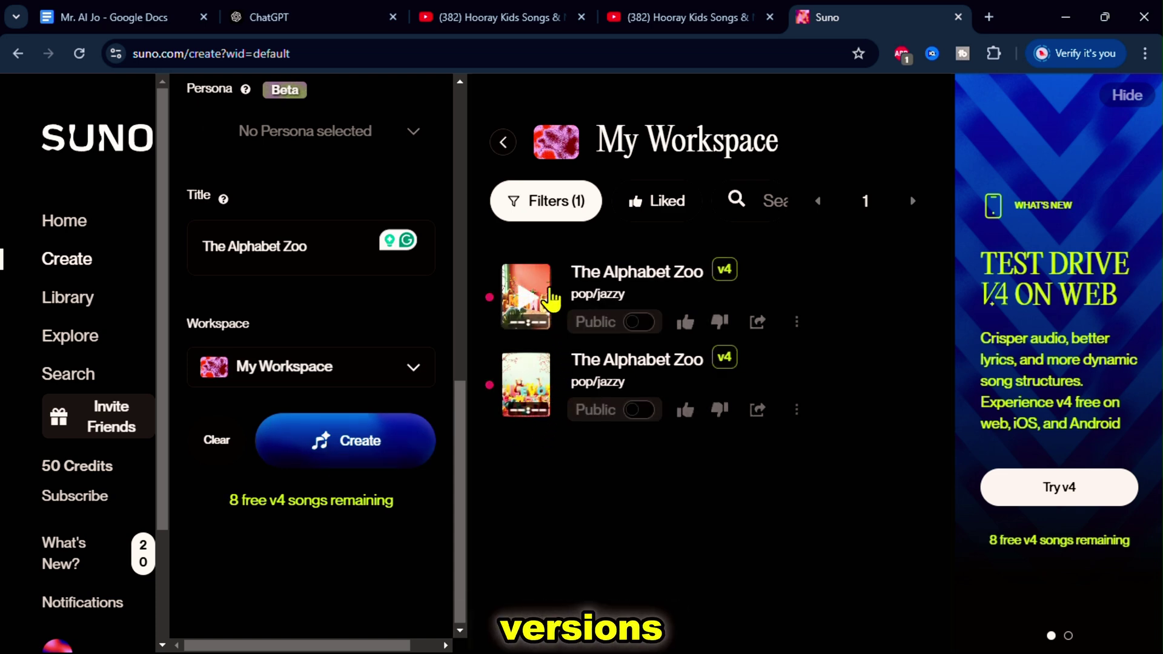
Step: Play both Alphabet Zoo versions, pausing the second at 12 seconds
click(527, 298)
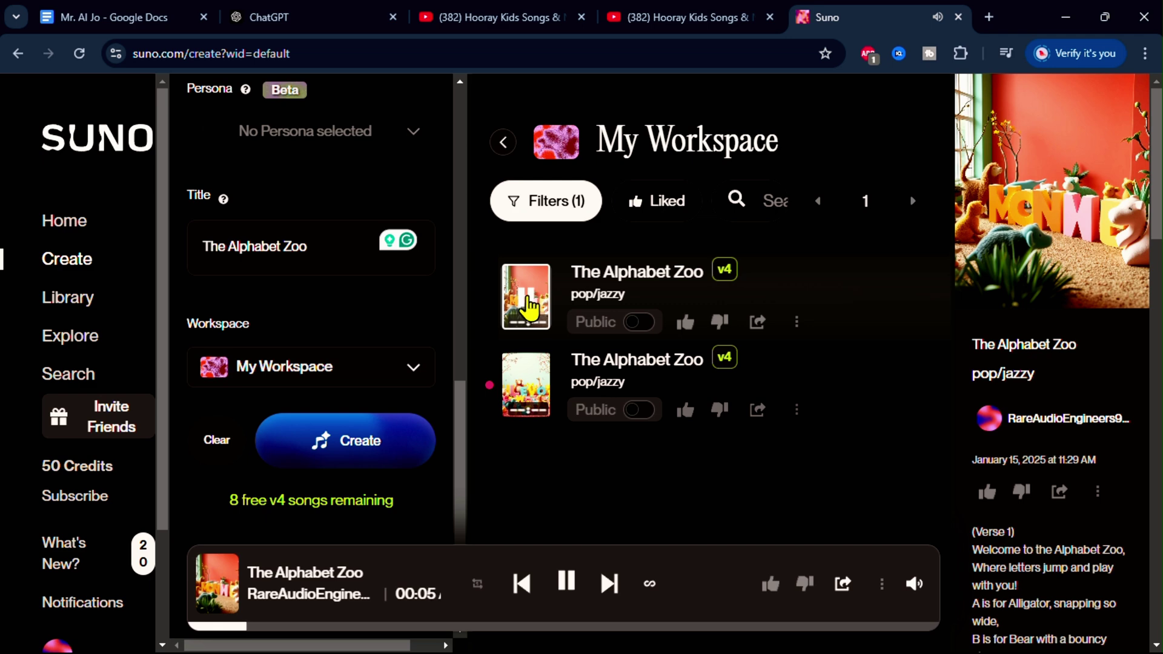
click(530, 394)
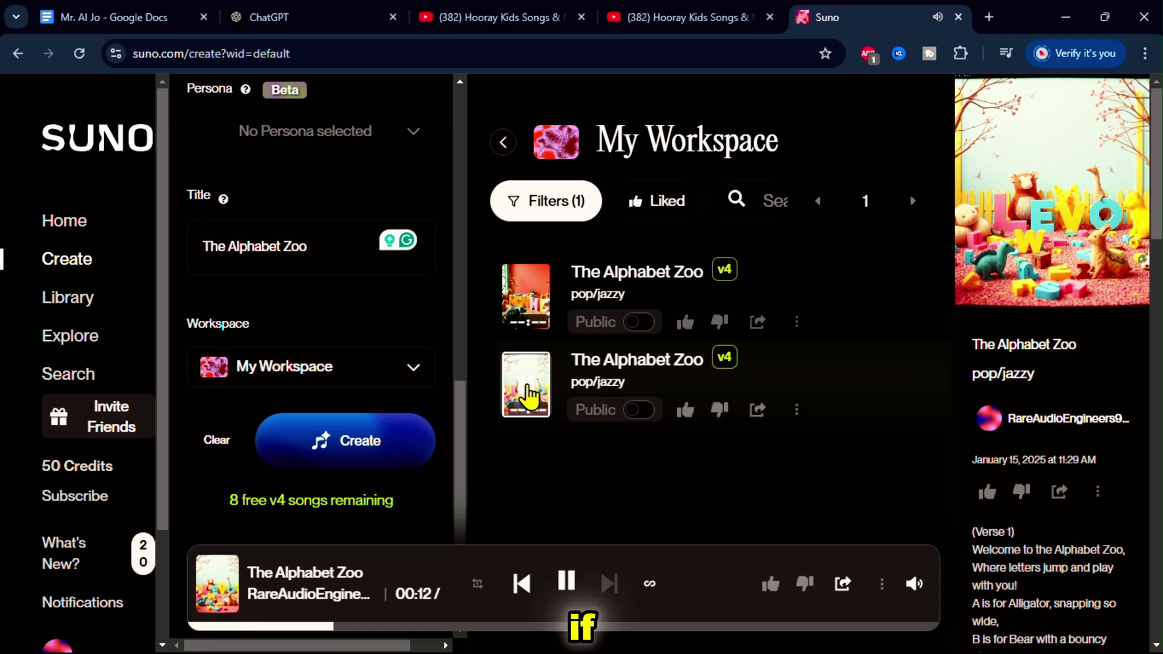
click(522, 391)
scroll(293, 370, up, 5)
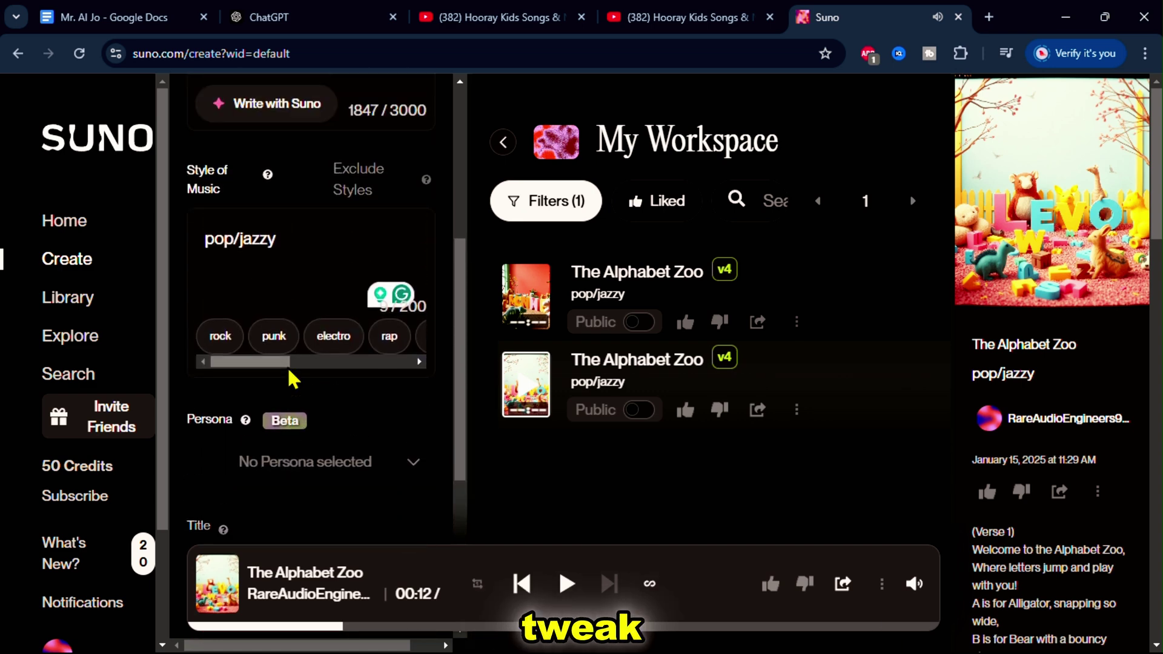
Step: Replace the pop/jazzy style of music with 'children's song'
drag(283, 242, 197, 252)
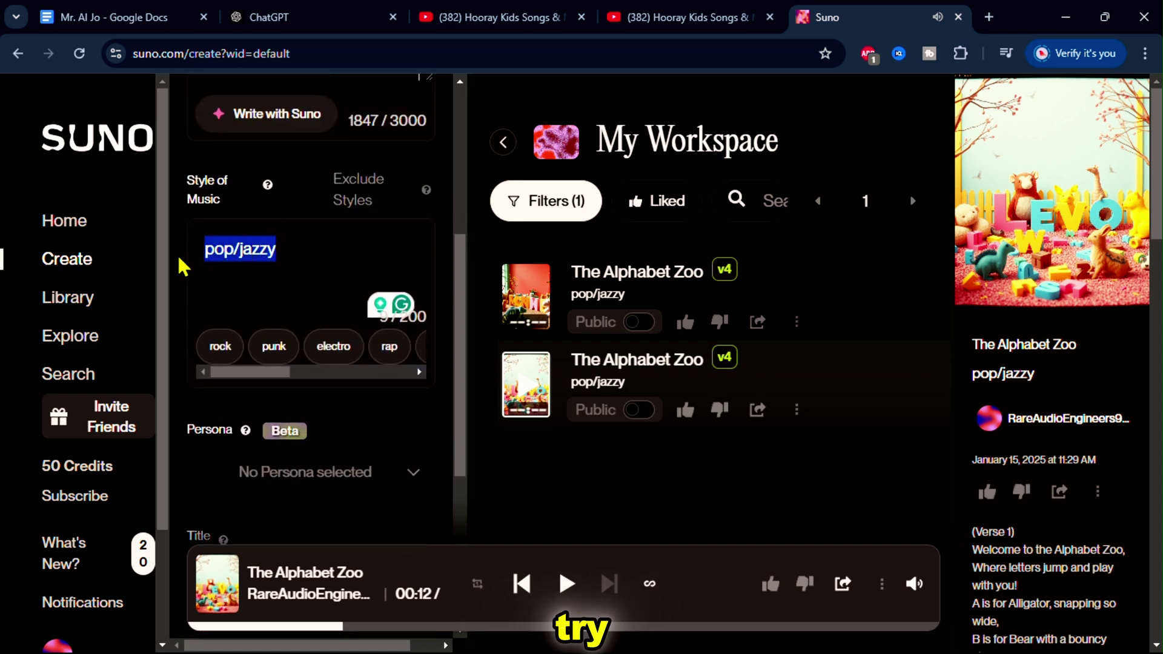
key(BackSpace)
text(chikdrens song)
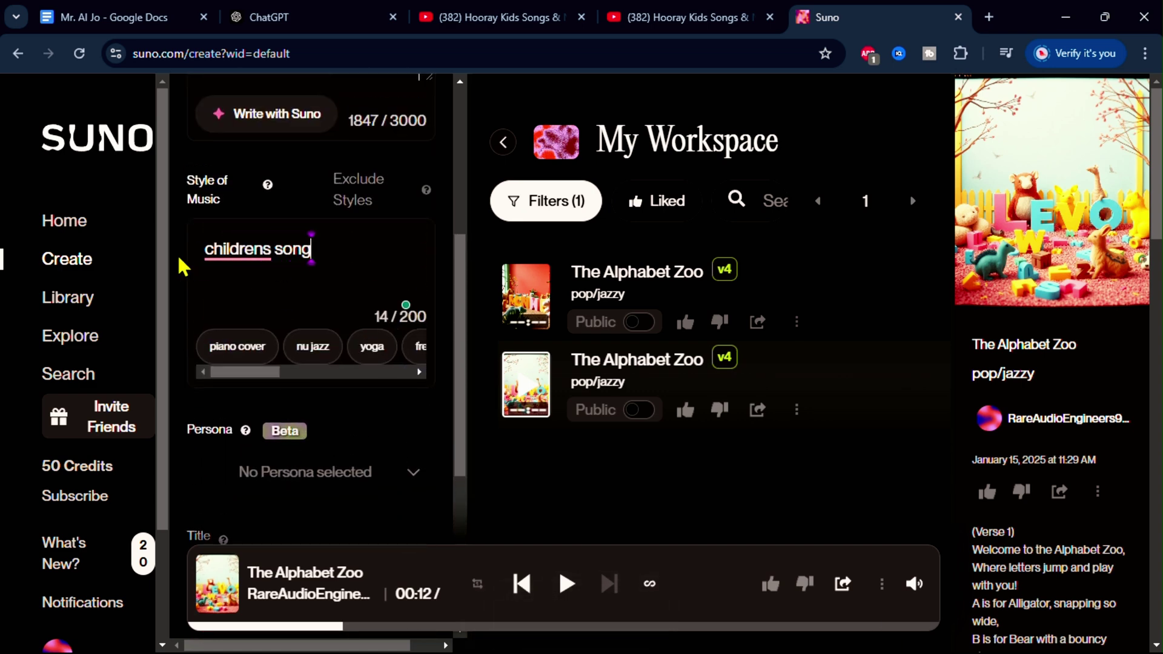
scroll(327, 454, down, 5)
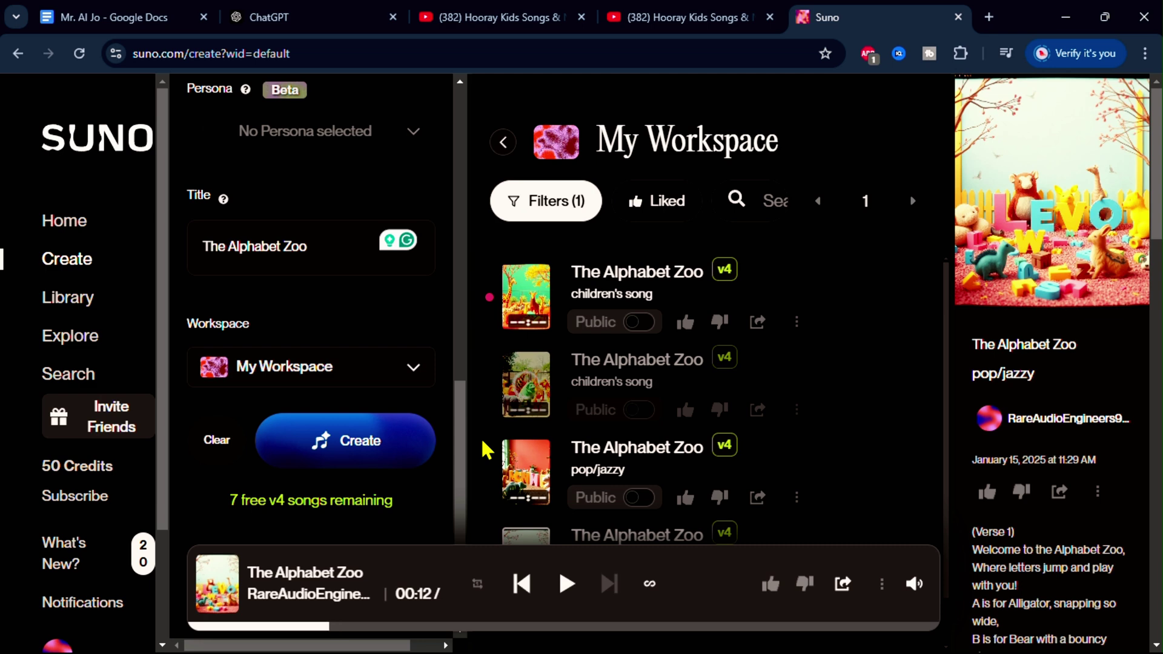
Step: Play the first children's song version and download it as MP3 audio
click(526, 315)
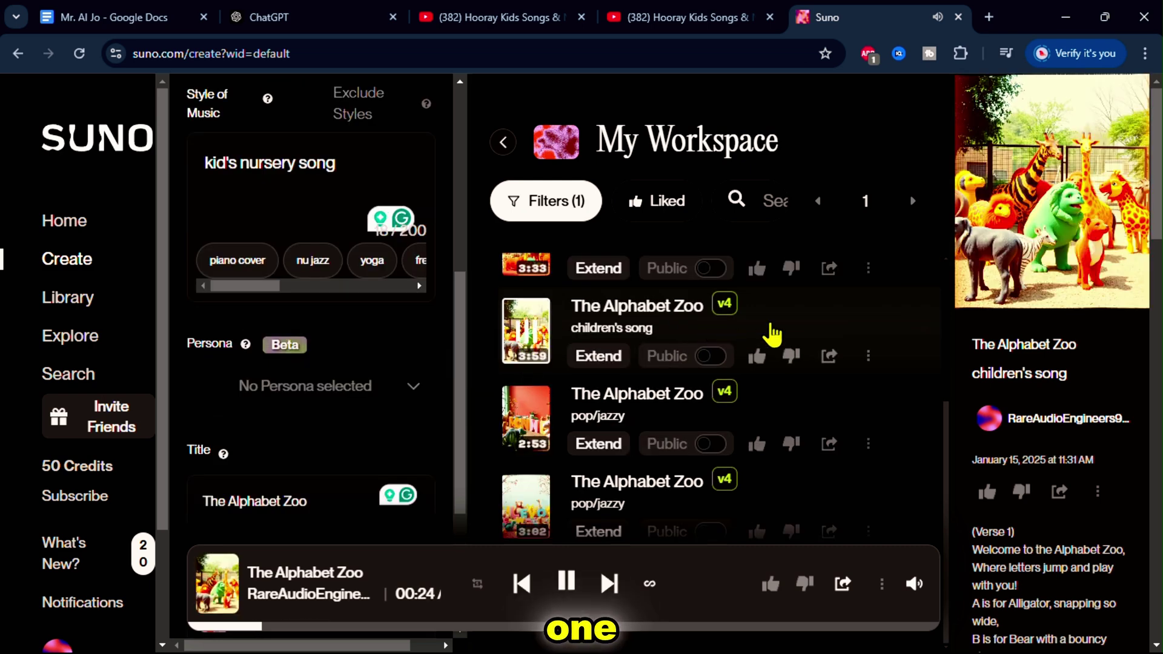
click(869, 358)
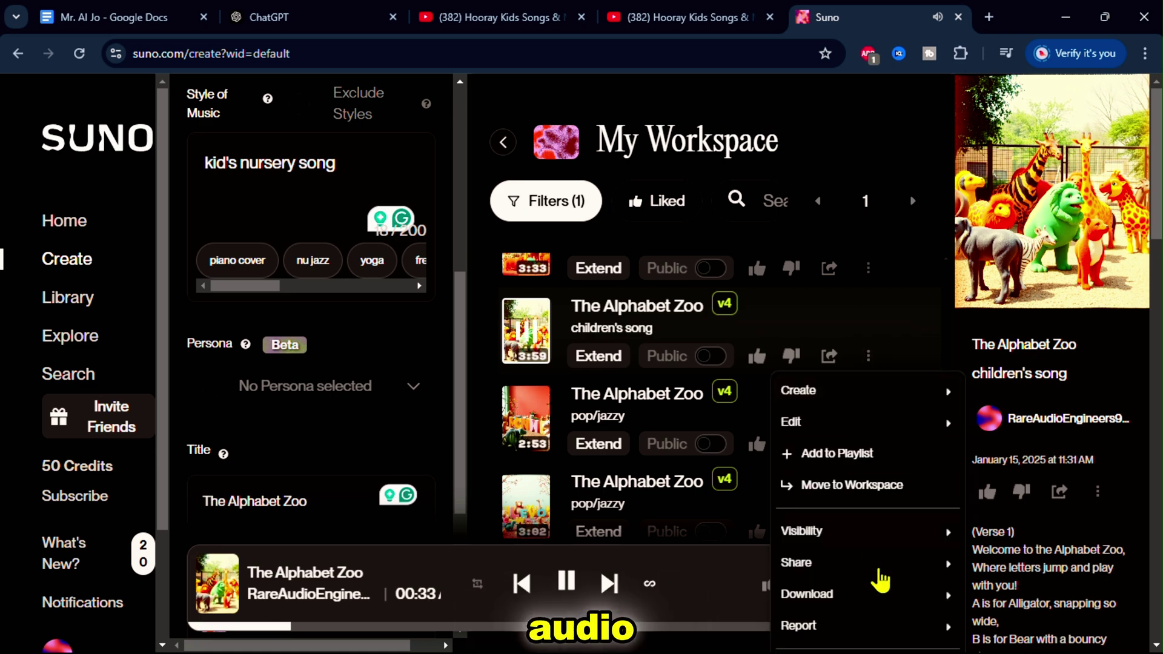
mouse_move(884, 608)
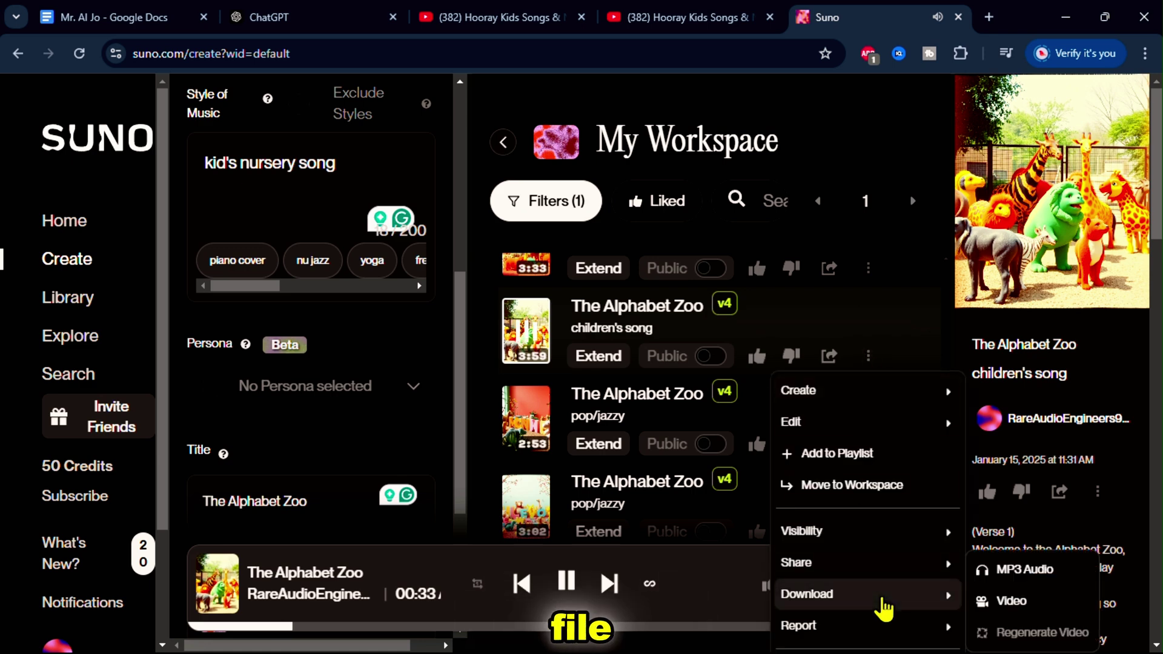
click(1000, 572)
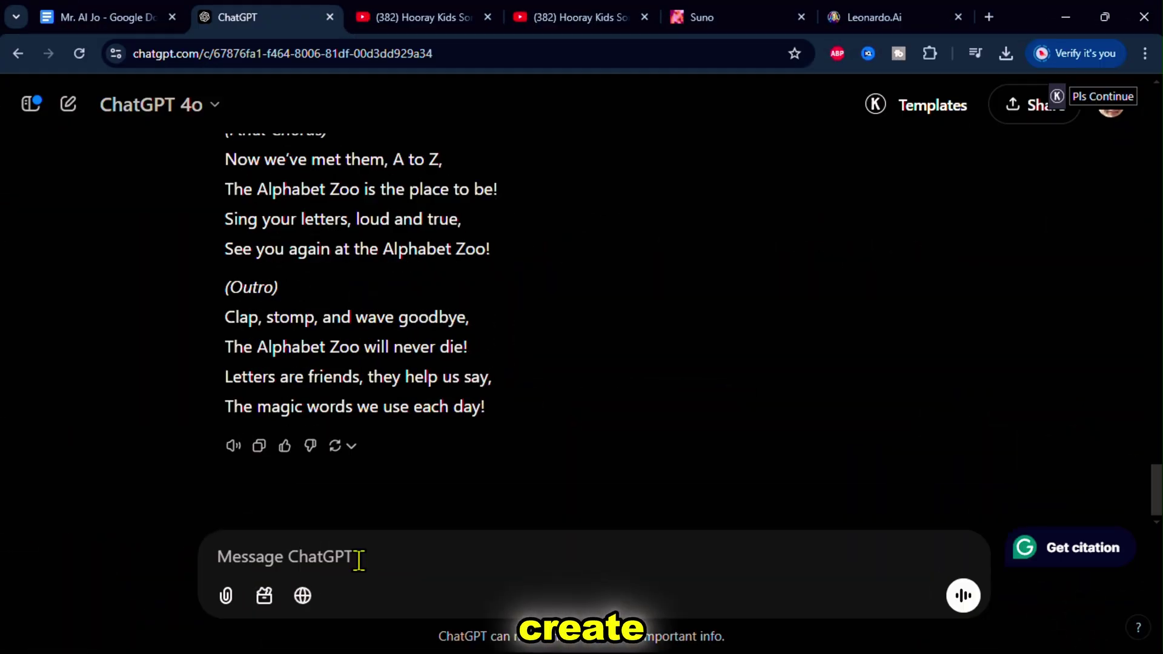
Step: Ask ChatGPT for colorful scene-by-scene image prompts, including the pasted song lyrics
text(create an image prompt for e)
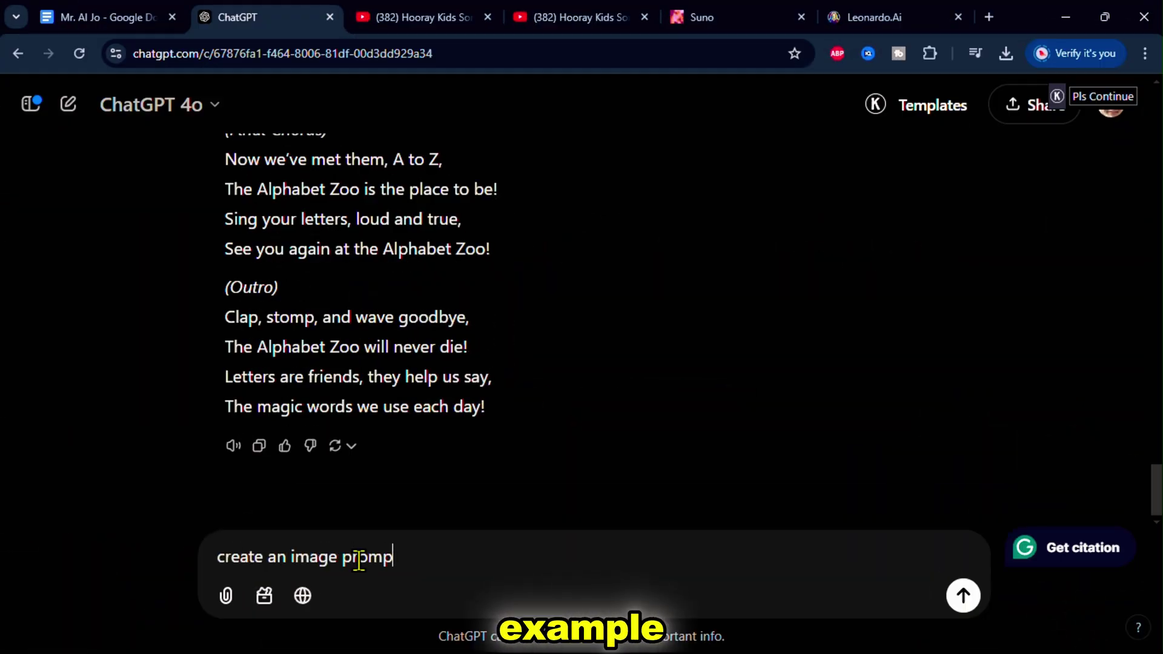
key(BackSpace)
key(BackSpace)
key(BackSpace)
key(BackSpace)
key(BackSpace)
key(BackSpace)
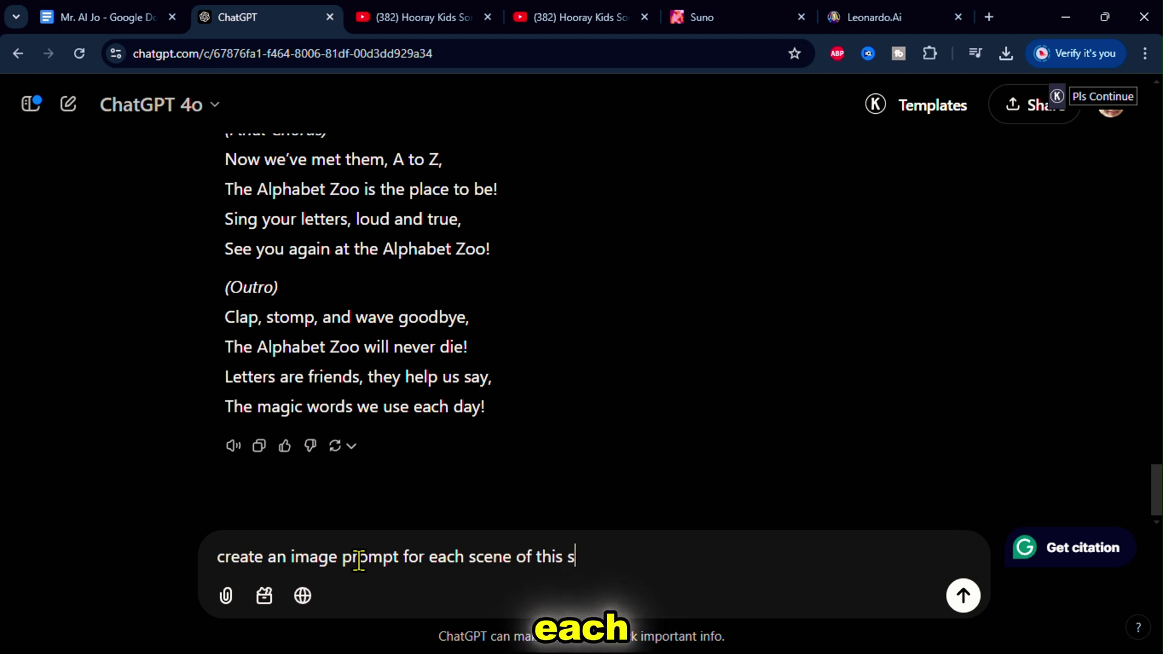
key(BackSpace)
text(and heve some fun.)
key(shift+Return)
right_click(218, 567)
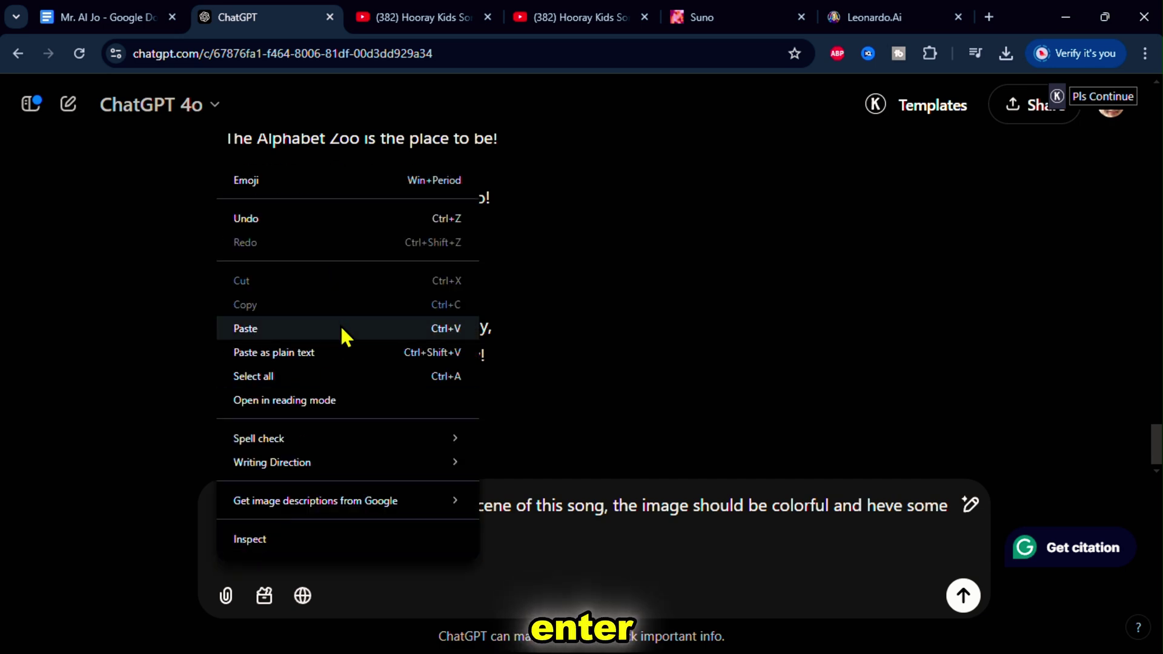
click(340, 327)
click(963, 597)
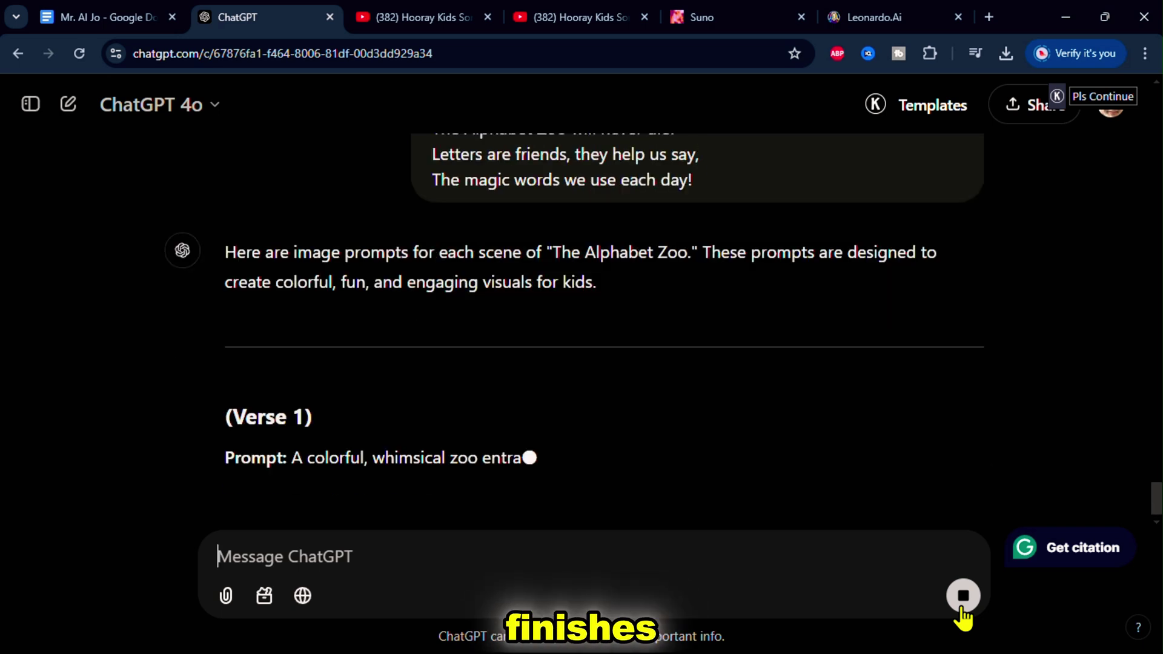
Step: Copy the Verse 1 to Outro image prompts into the Google Docs document
drag(419, 343, 760, 282)
right_click(704, 244)
click(709, 249)
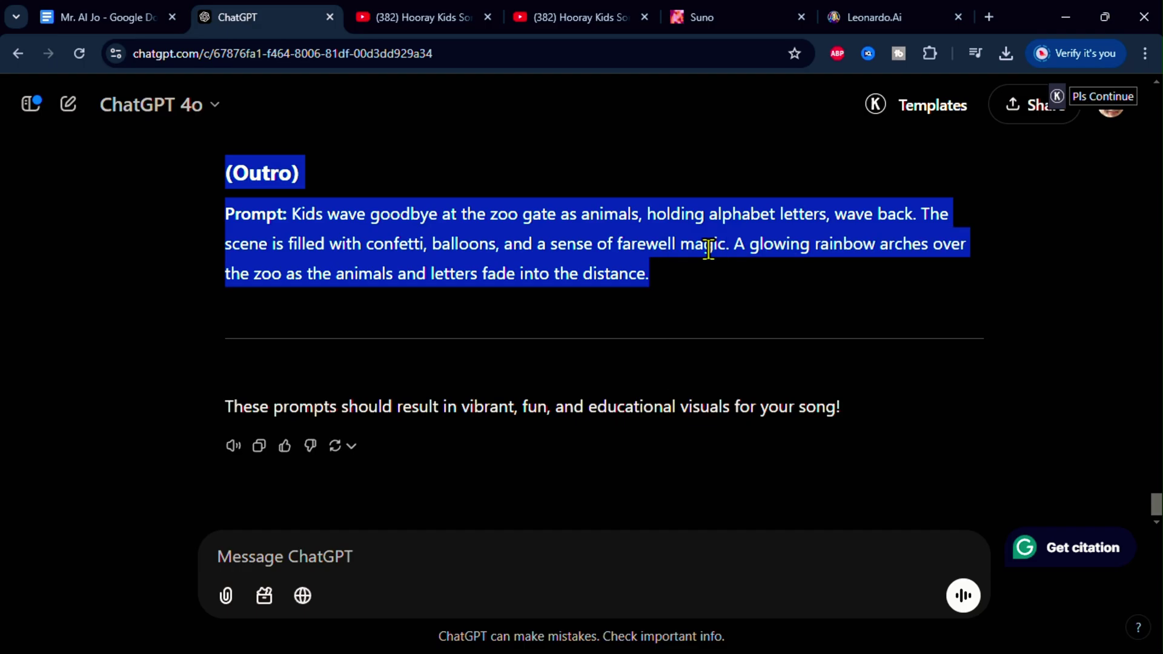
key(ctrl+1)
right_click(290, 317)
click(330, 394)
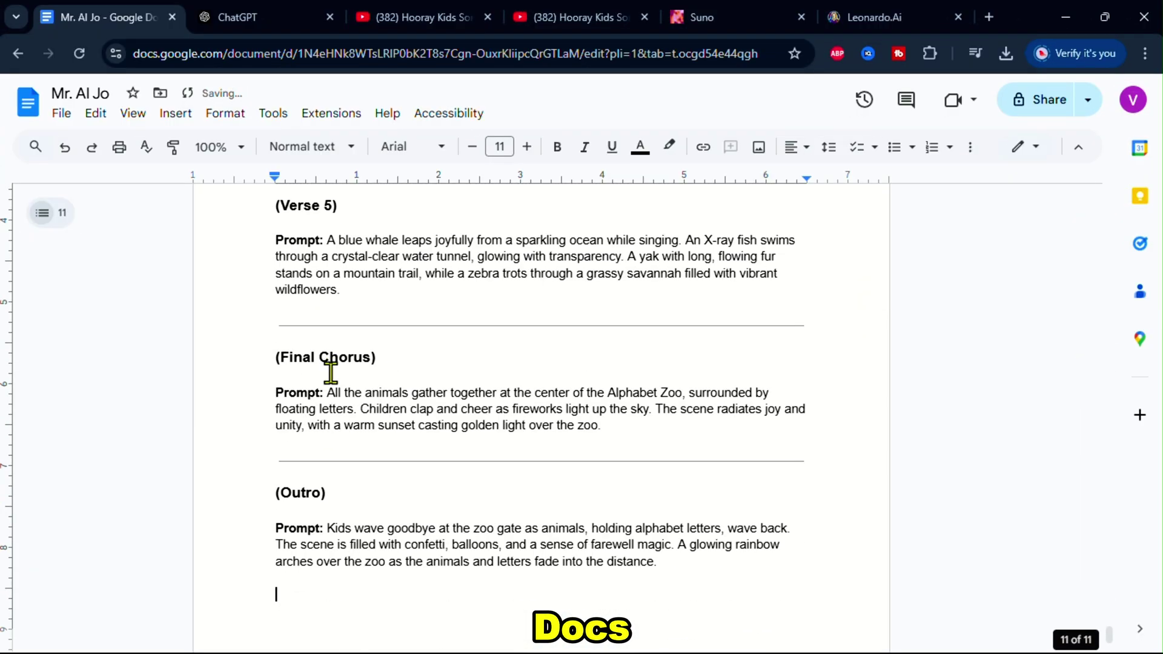
Step: Scroll back through the pasted scene prompts and go to the Leonardo.Ai page
scroll(349, 381, up, 15)
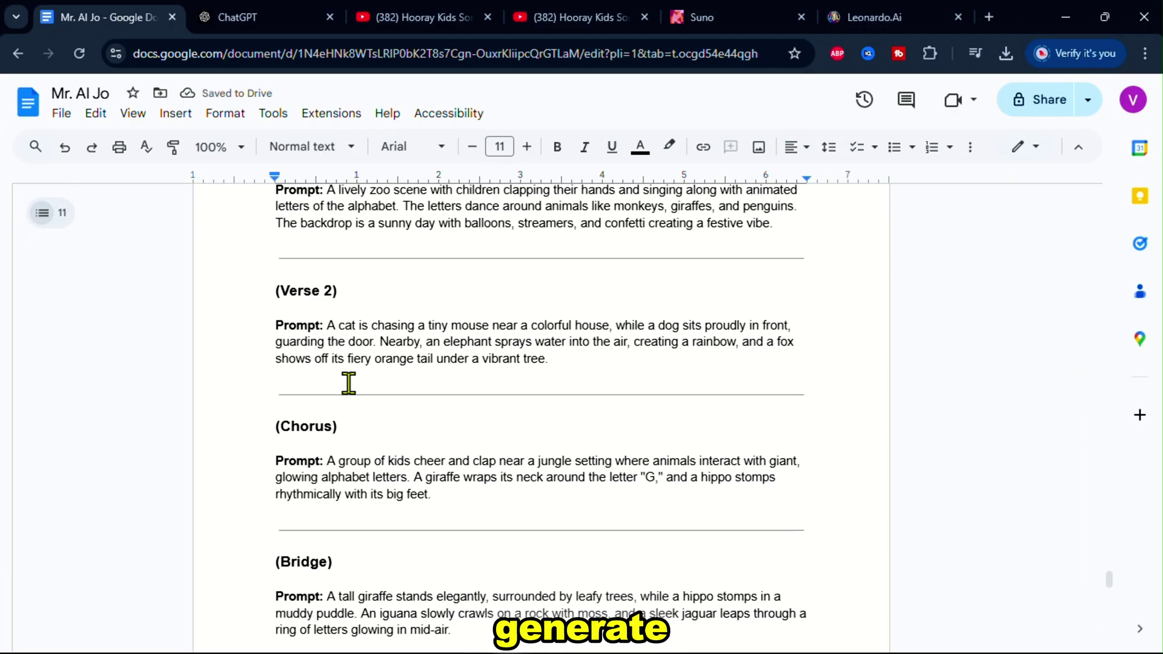
key(ctrl+6)
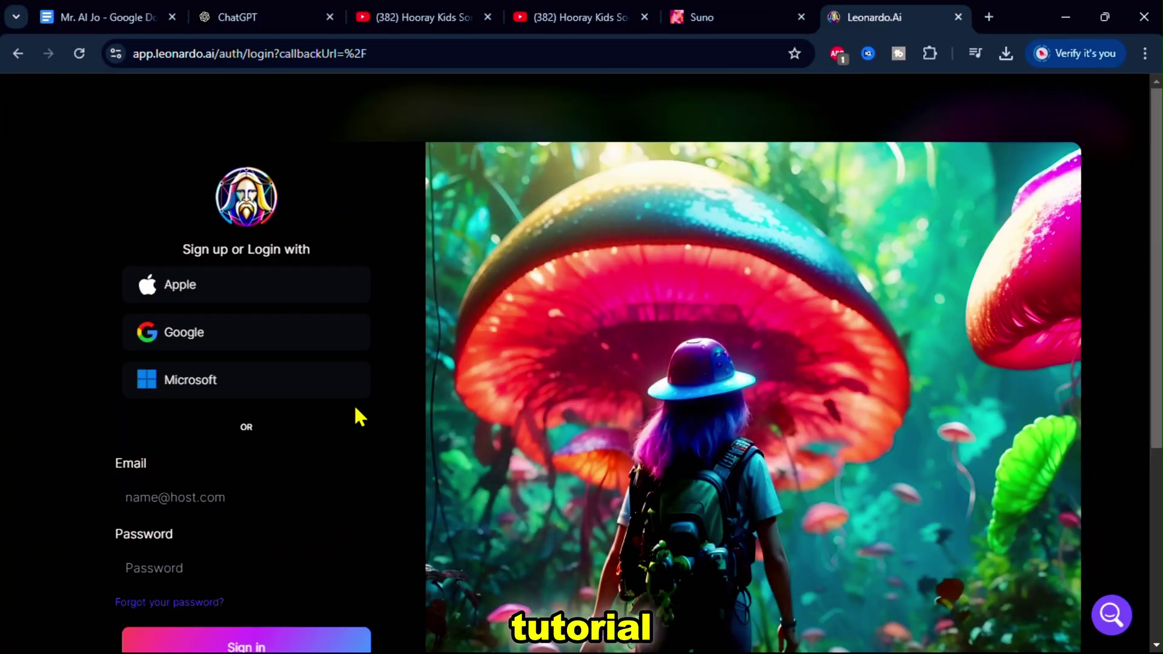
Step: Sign in to Leonardo.Ai with Google and go to Image Creation
click(314, 341)
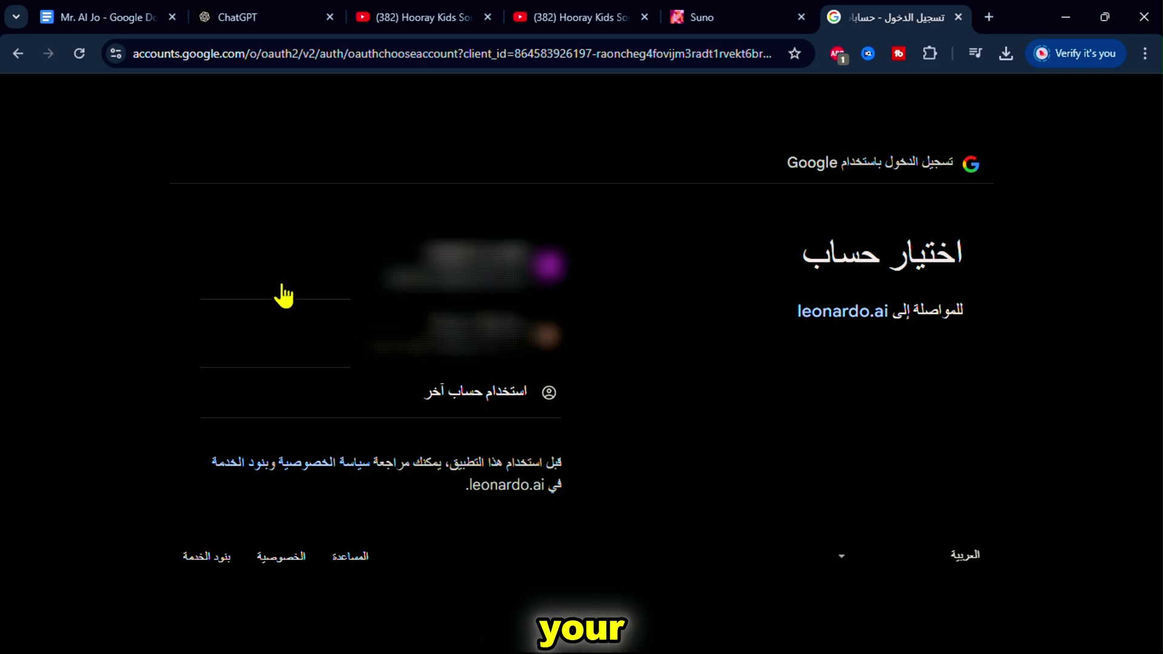
click(283, 285)
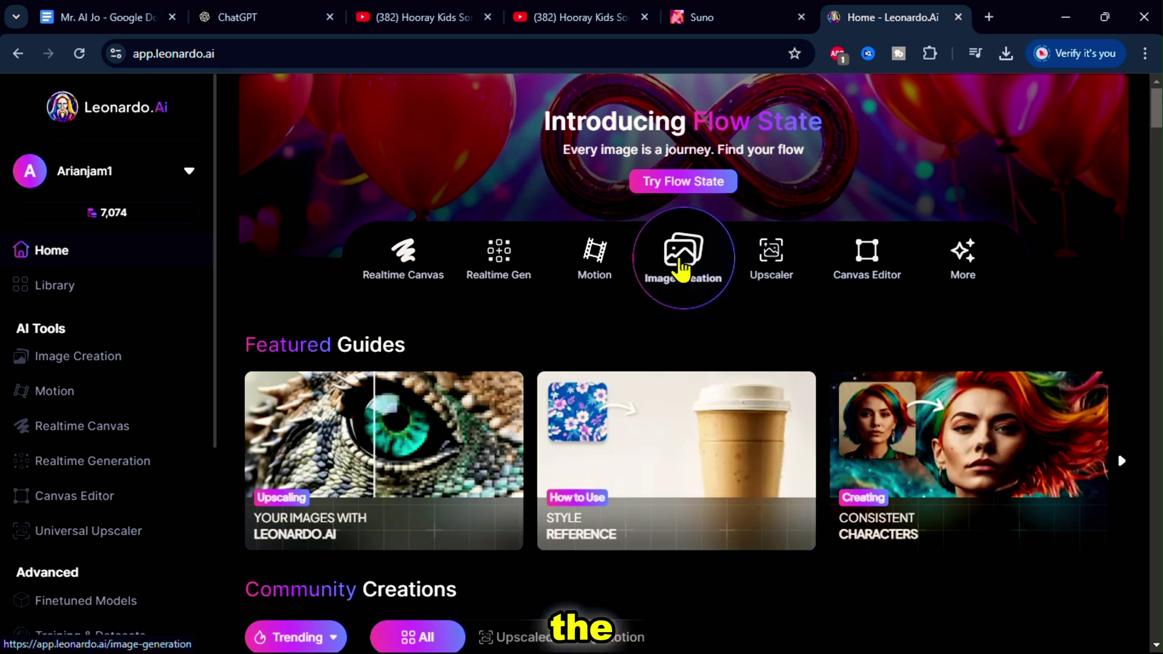
click(683, 251)
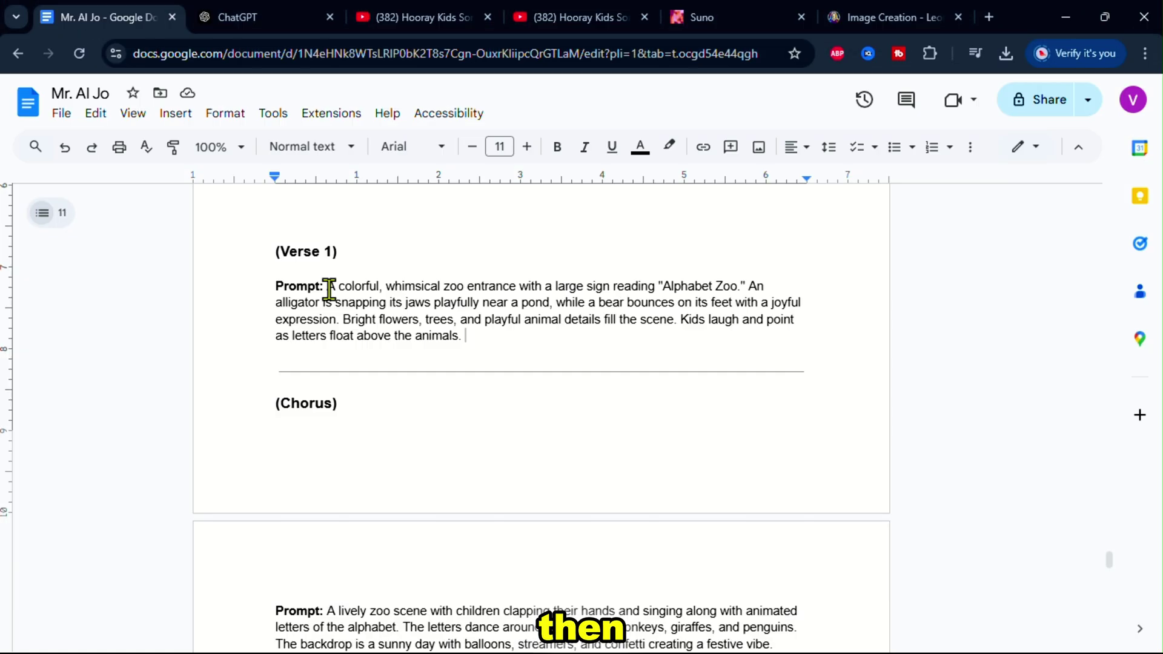
Step: Copy the Verse 1 image prompt from the Google Docs document
drag(327, 286, 463, 332)
right_click(463, 310)
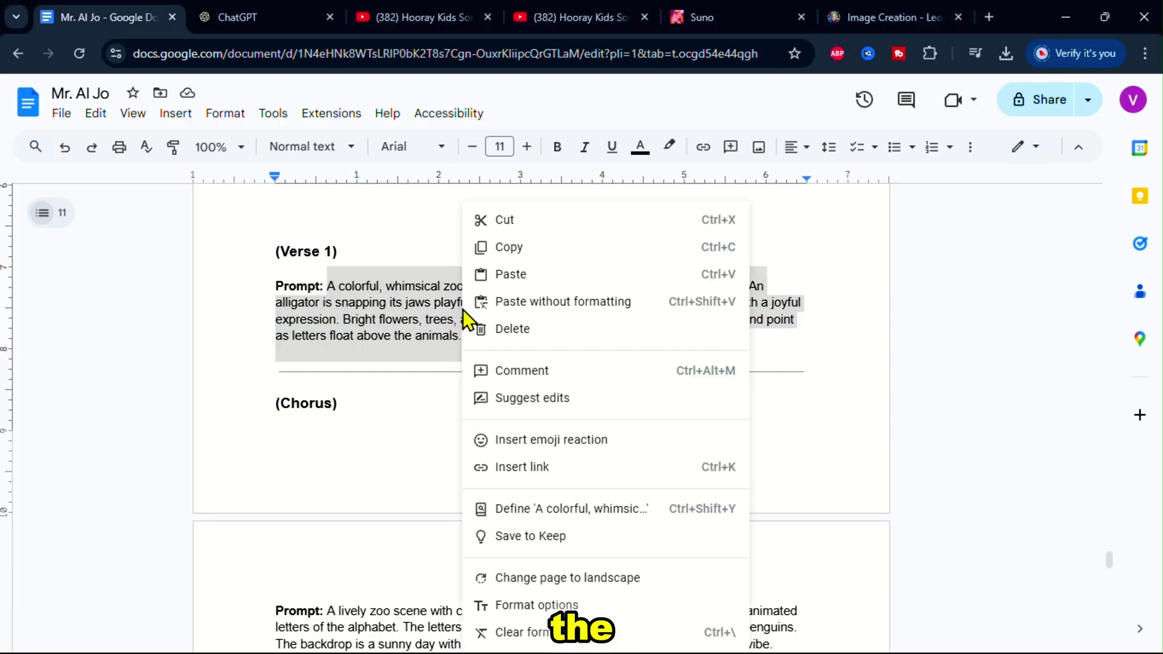
click(488, 247)
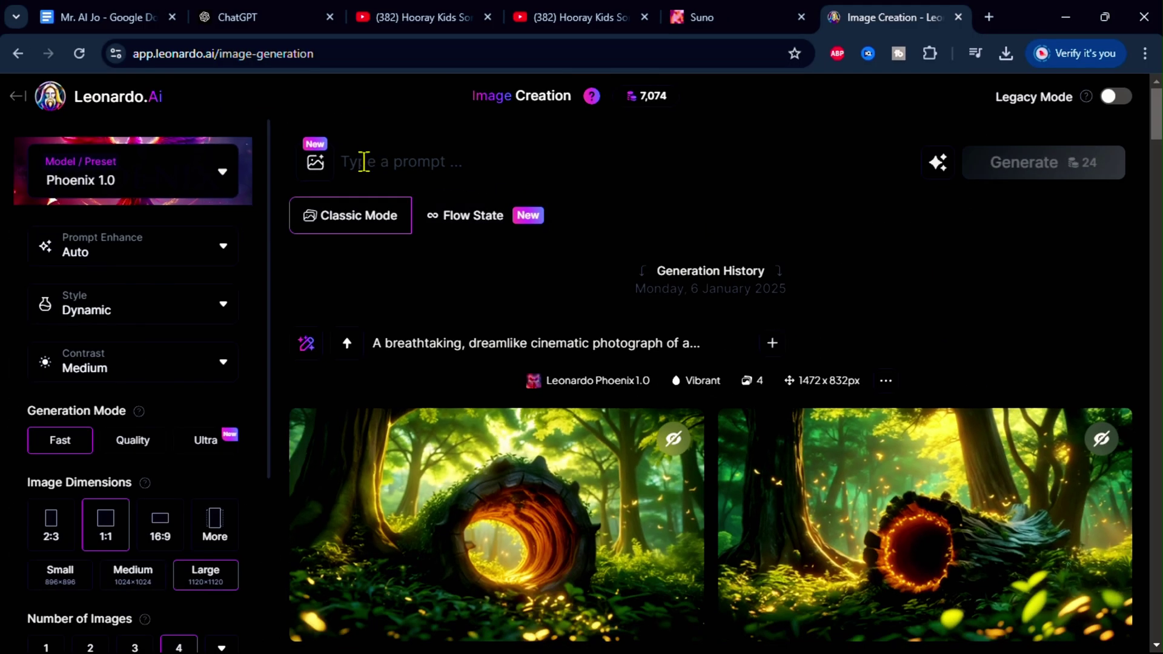
Step: Paste the Alphabet Zoo entrance prompt and generate 16:9 images, keeping Phoenix 1.0 and Dynamic
click(364, 162)
right_click(365, 162)
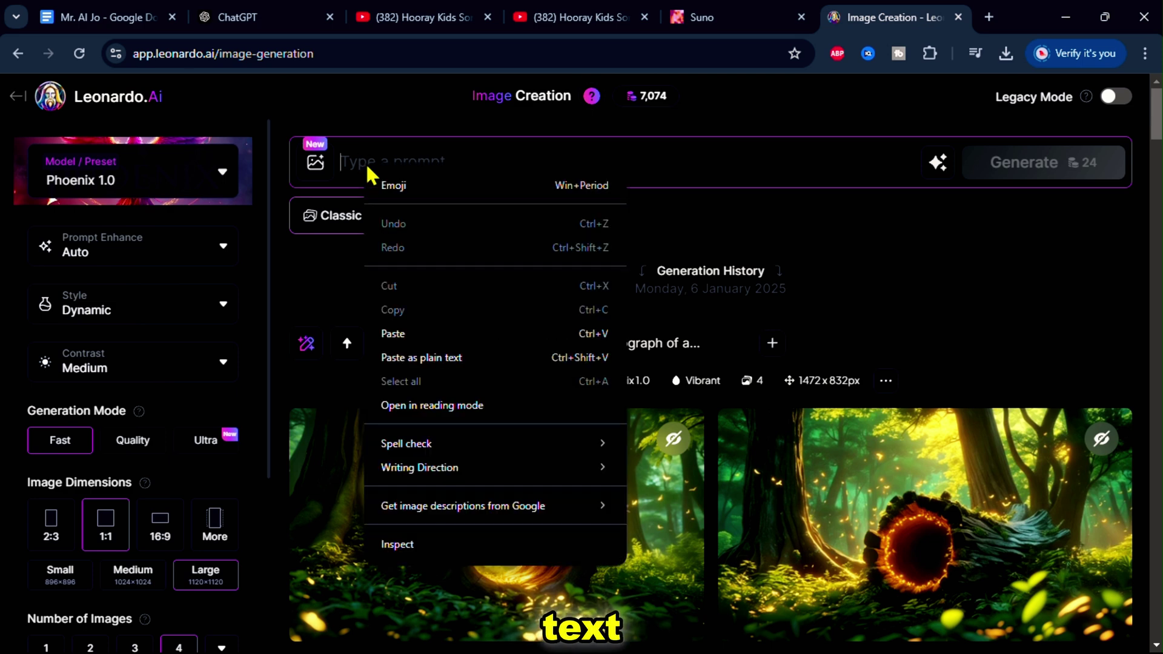
click(431, 328)
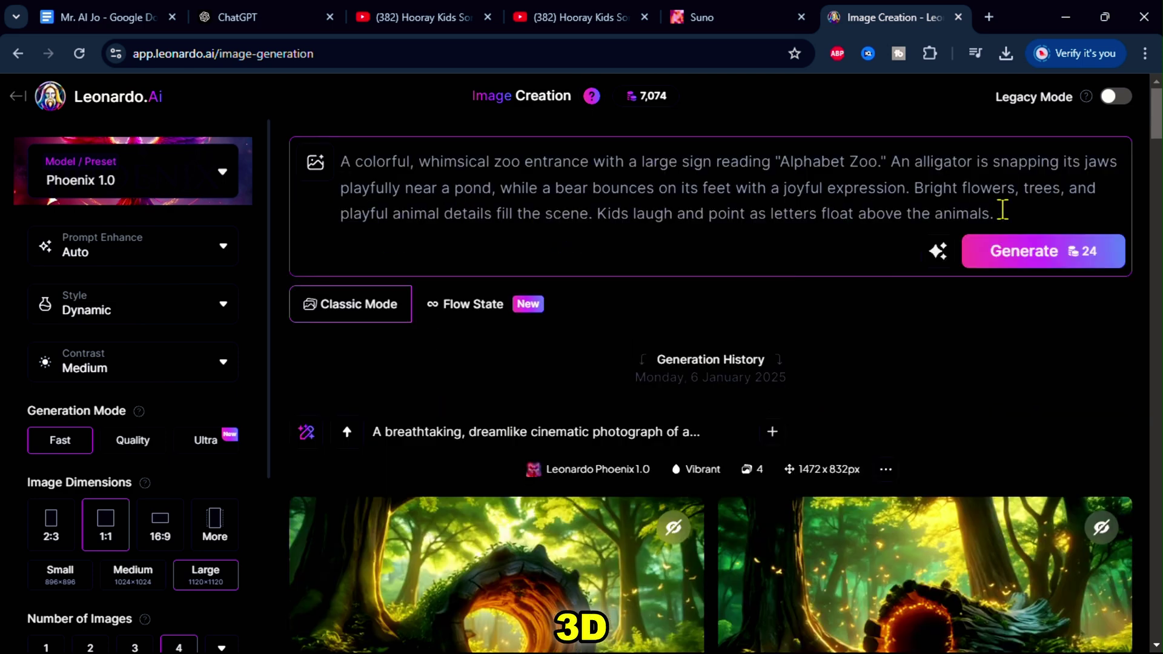
click(209, 182)
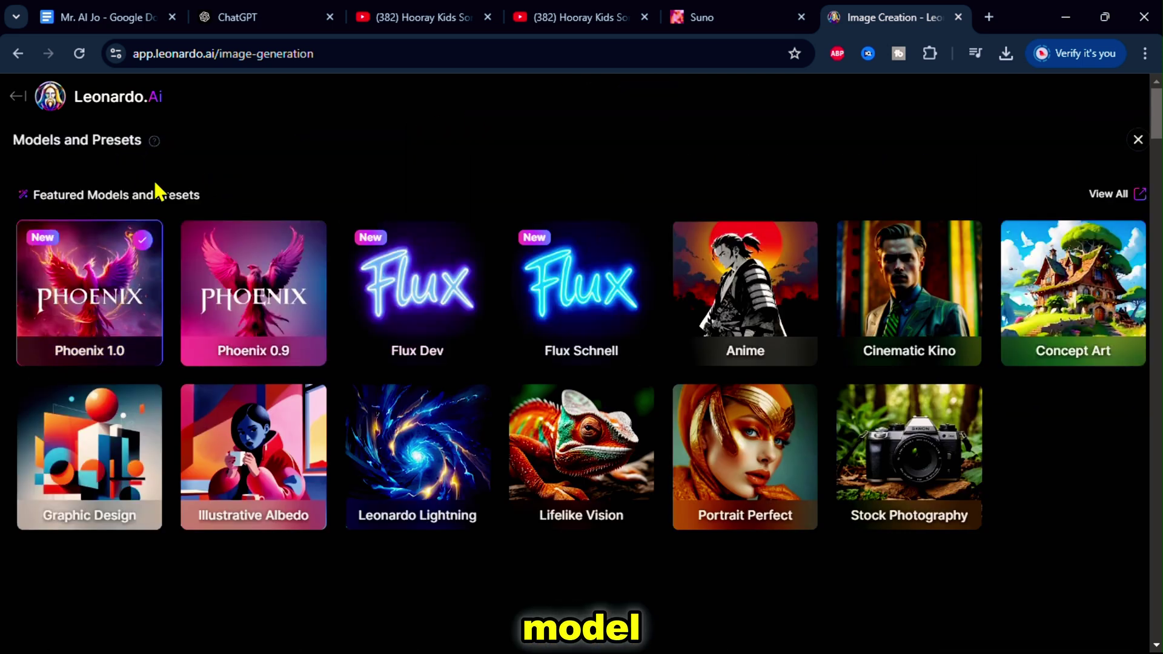
click(1138, 140)
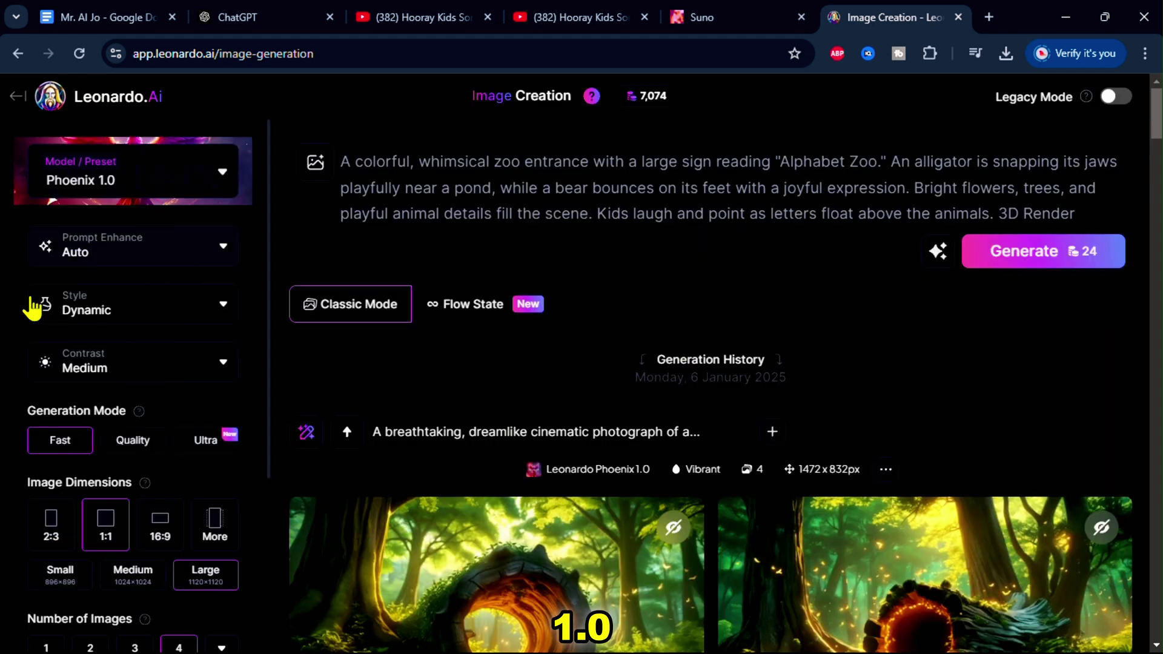
click(94, 318)
click(69, 496)
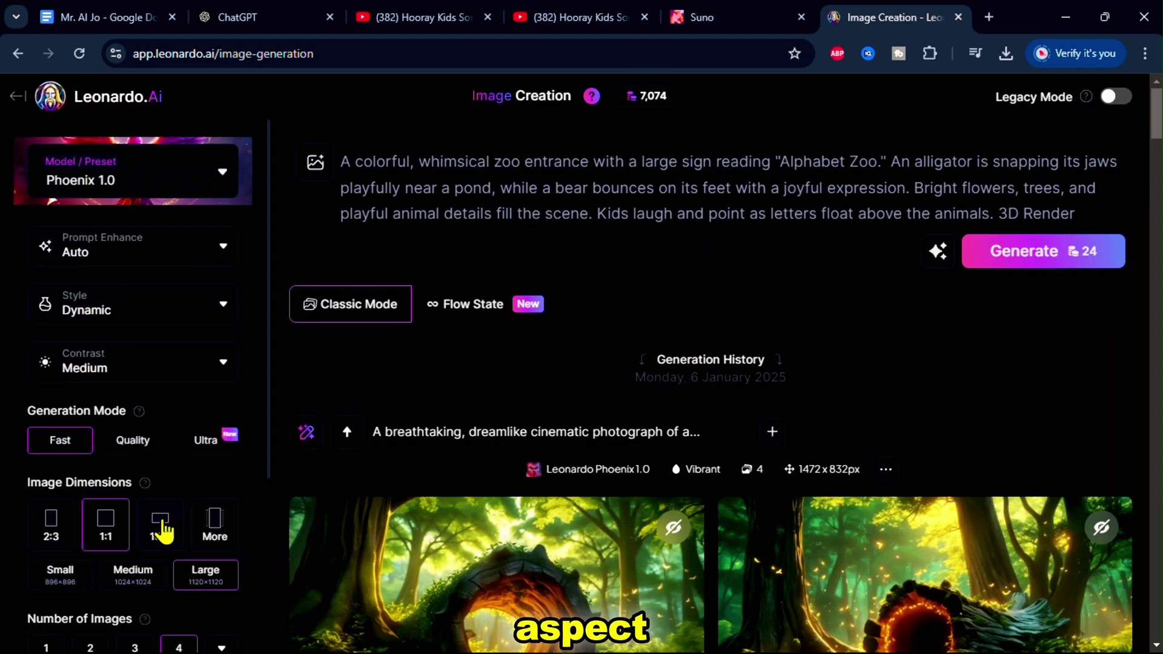
click(162, 527)
scroll(131, 496, down, 3)
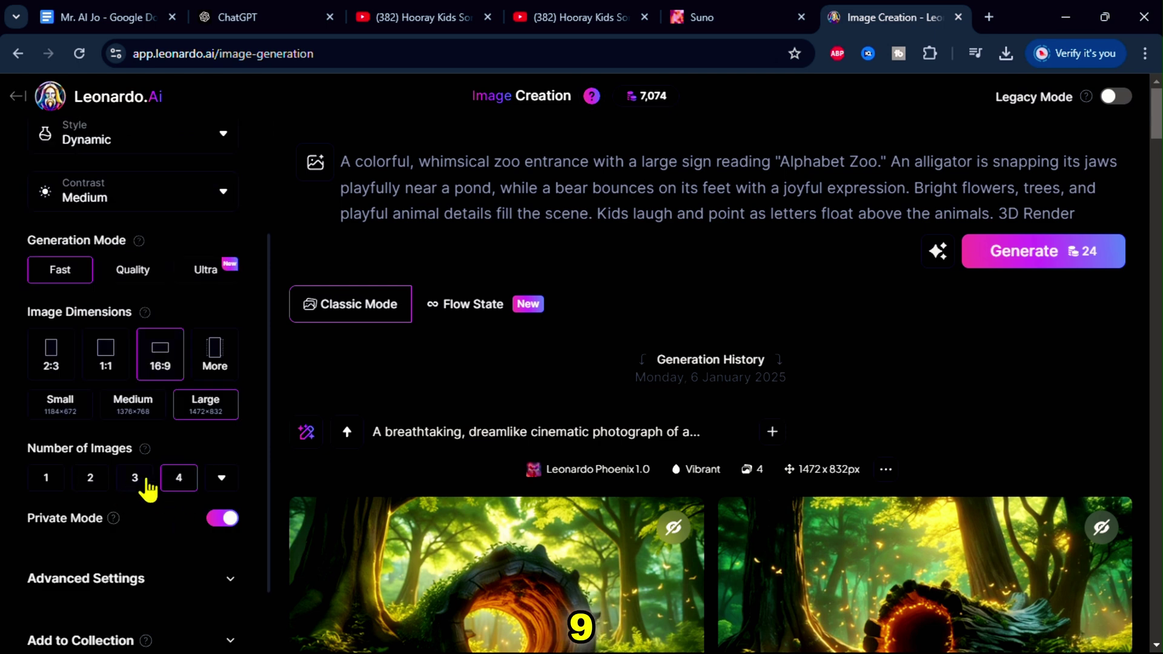
click(1060, 267)
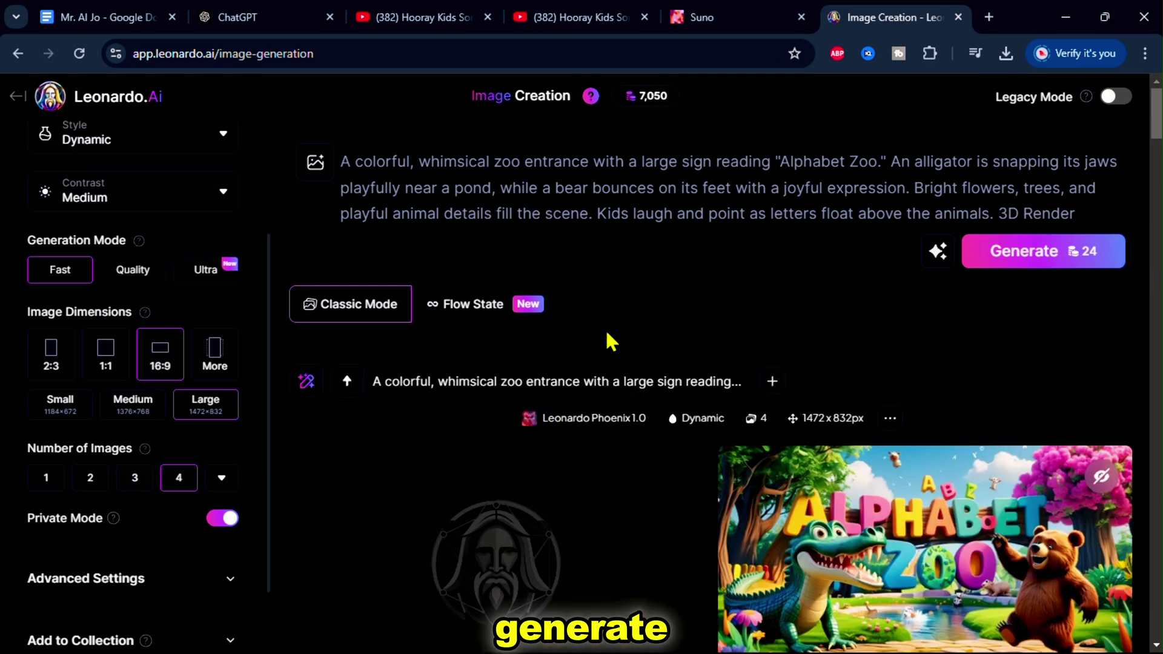
Step: Replace the prompt with the next zoo-scene prompt copied from the document
scroll(607, 341, down, 4)
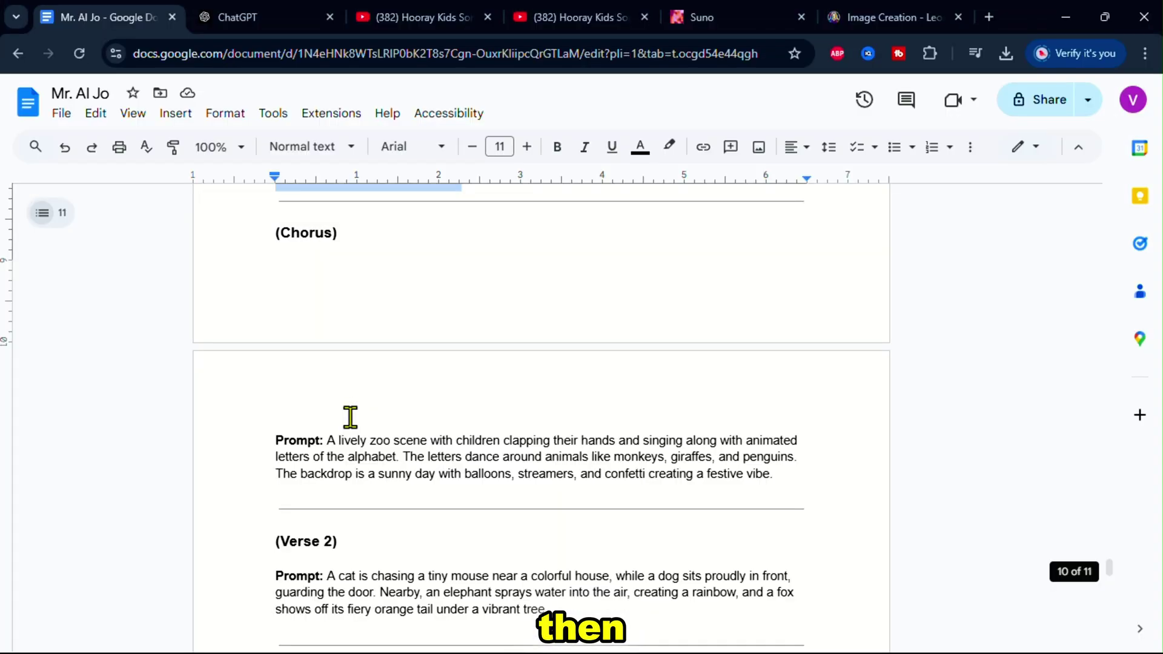
drag(328, 440, 769, 473)
right_click(764, 473)
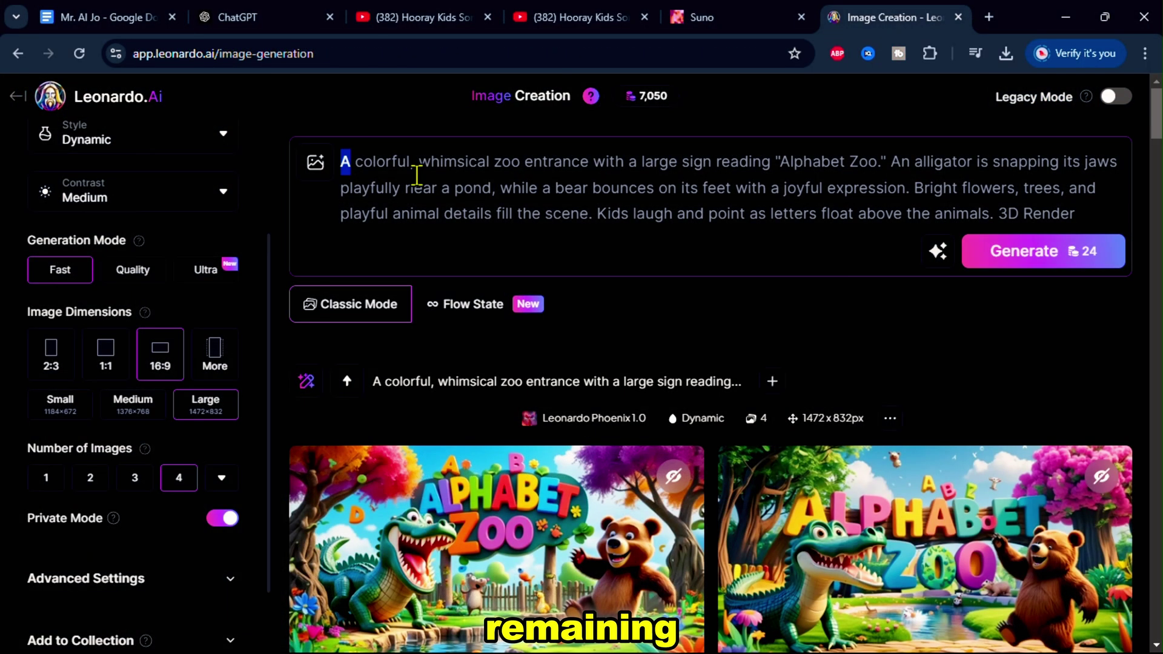
key(ctrl+a)
right_click(533, 192)
click(644, 317)
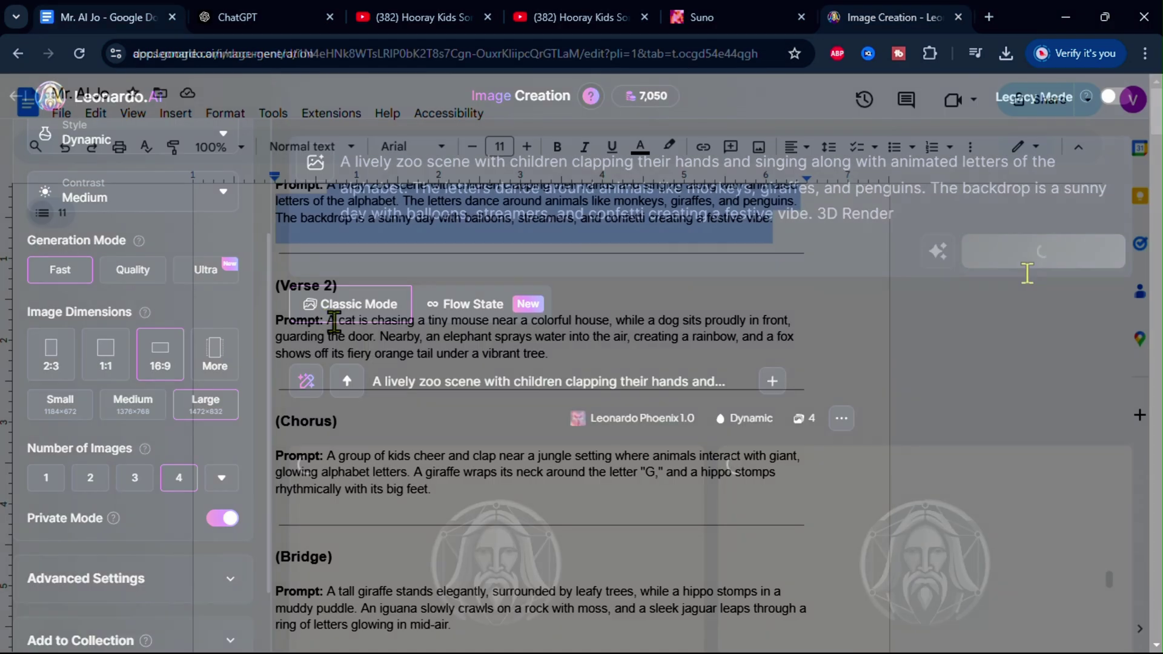
Step: Swap in the Verse 2 cat and mouse prompt and generate its images
right_click(549, 334)
drag(340, 161, 810, 213)
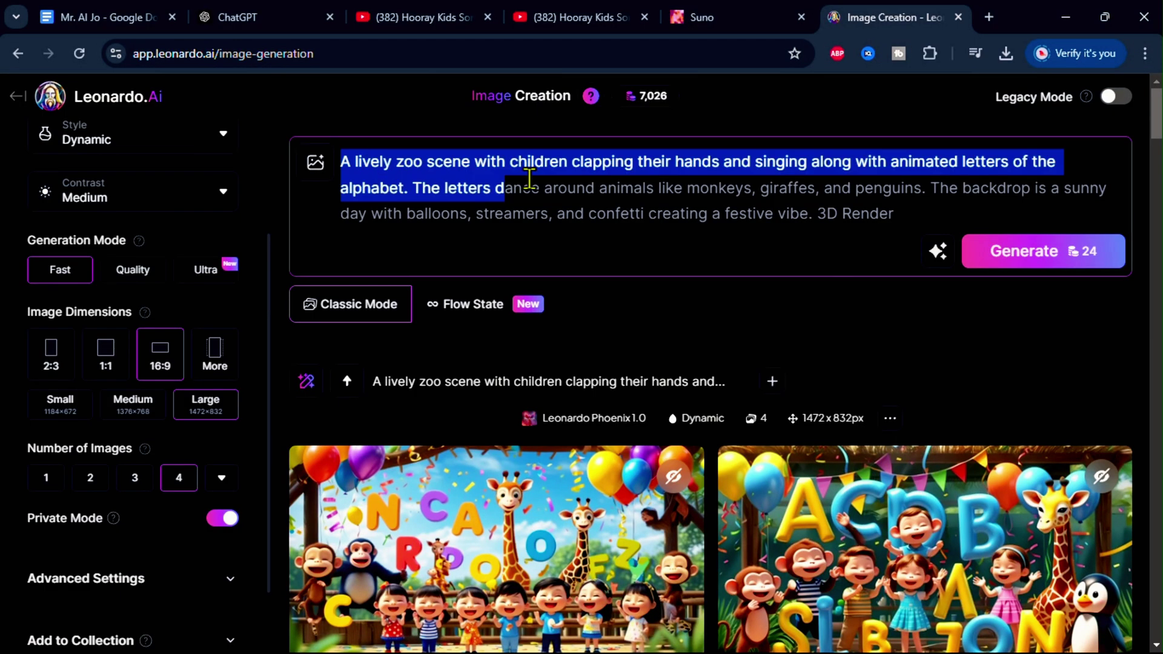
right_click(810, 187)
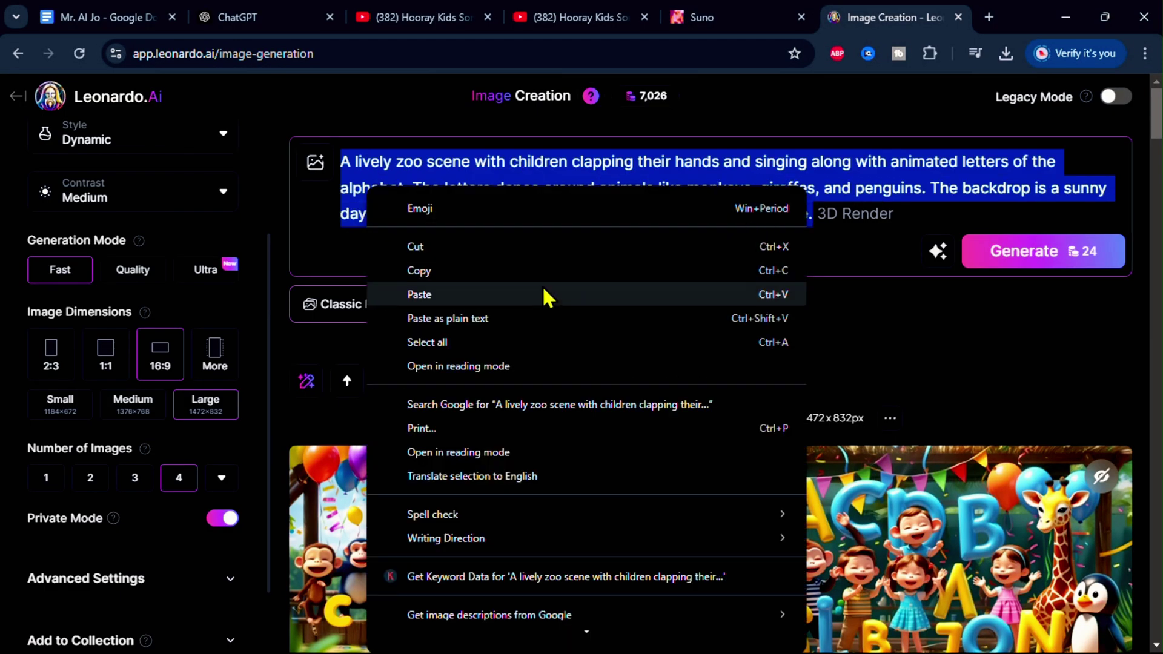
click(545, 294)
click(1039, 259)
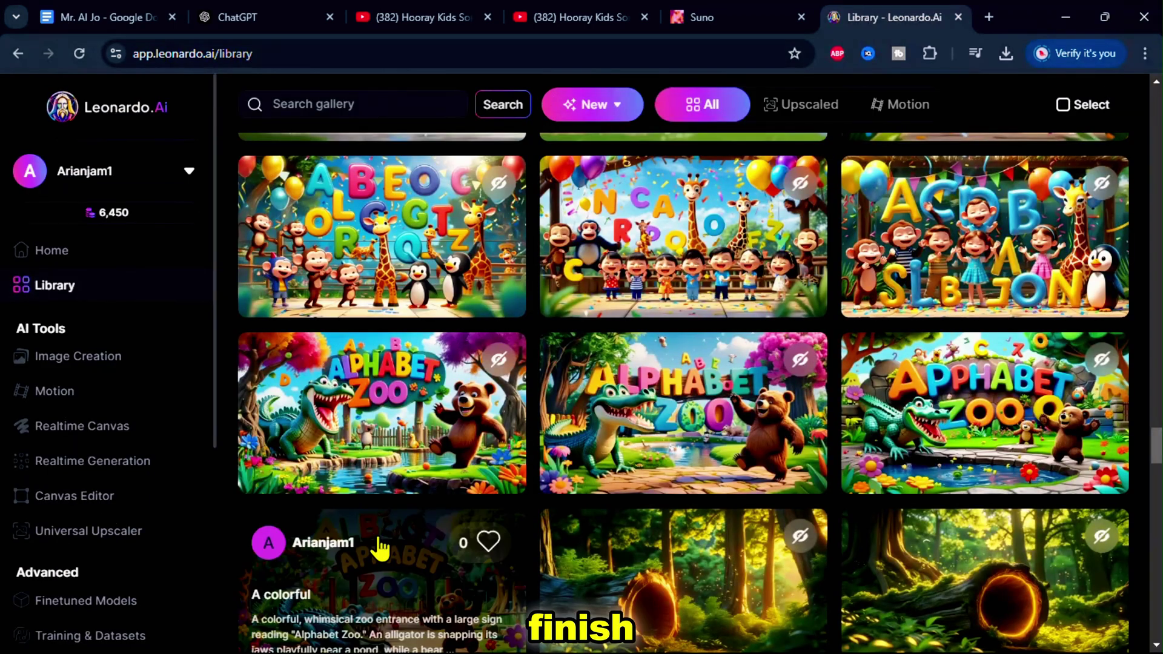
Step: Download the Alphabet Zoo entrance image as a JPG from its Library details
click(371, 429)
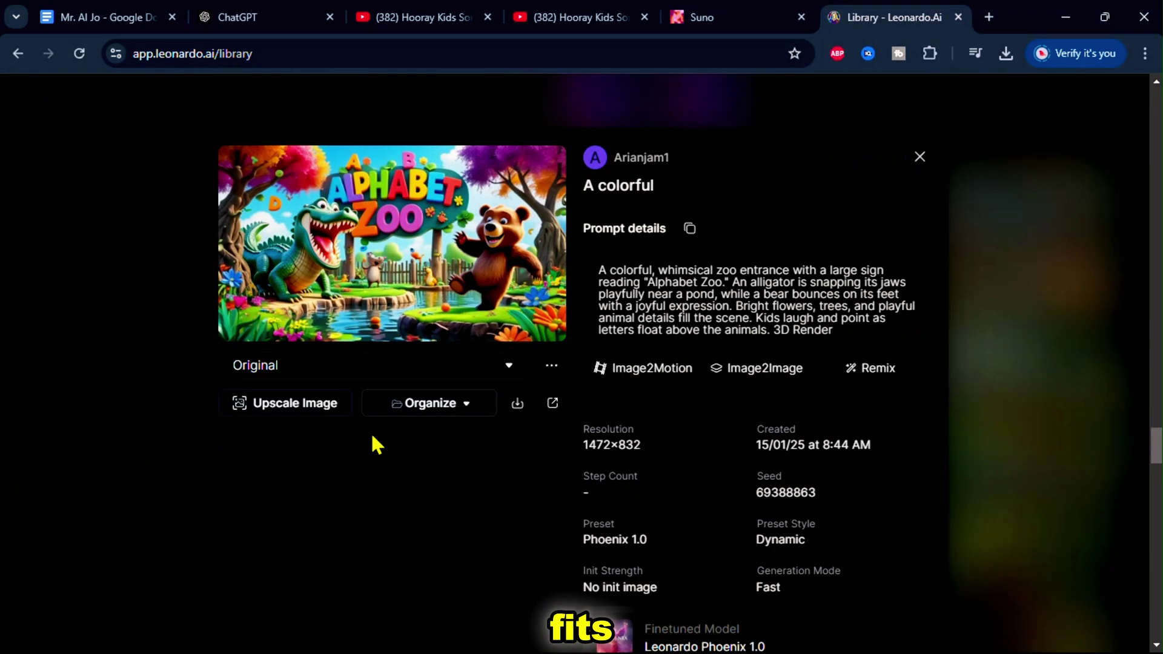
click(516, 407)
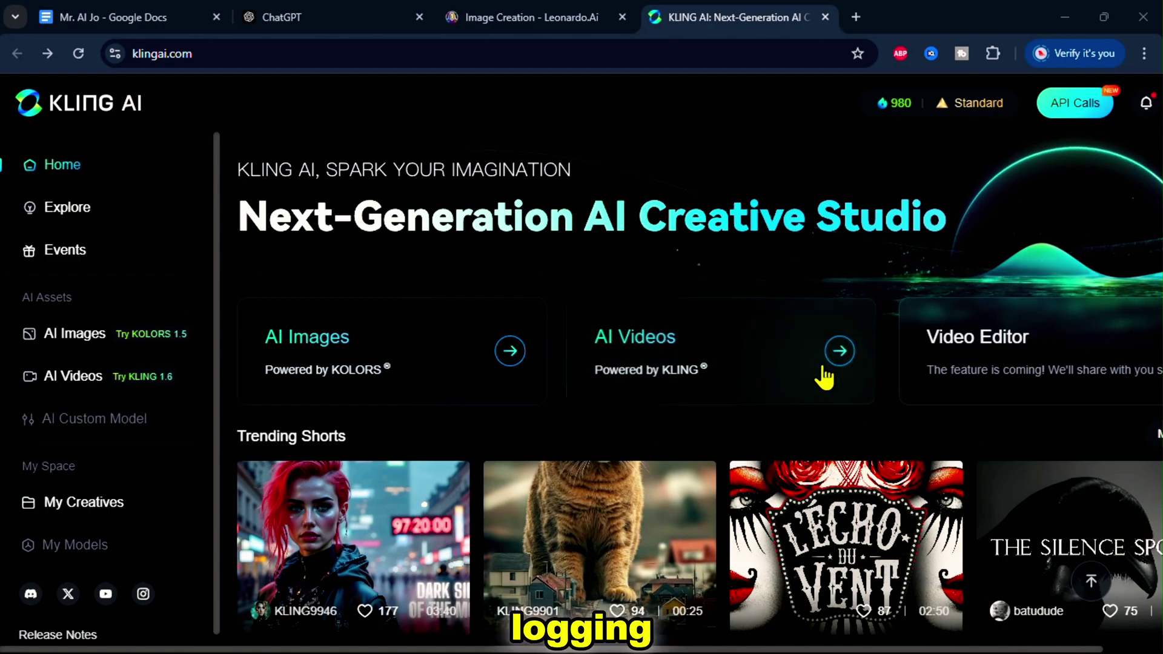
Step: Generate a Standard 5s Image to Video clip with the Alphabet Zoo image as start frame
click(821, 377)
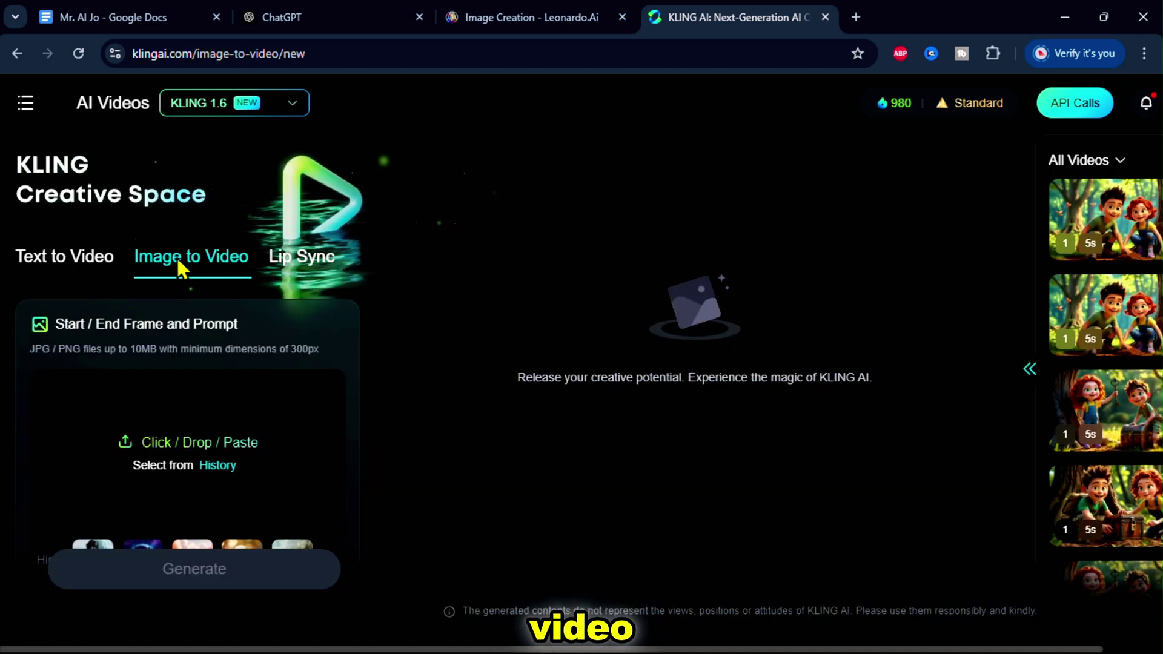
scroll(203, 470, down, 2)
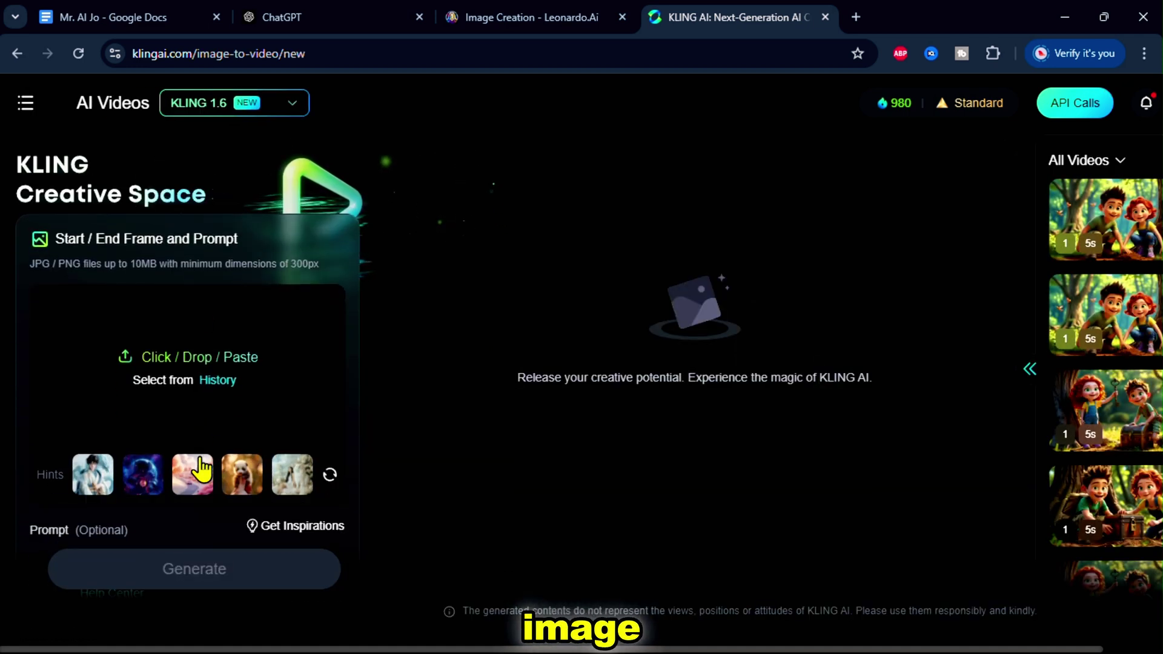
click(187, 353)
scroll(190, 361, down, 5)
scroll(281, 307, up, 3)
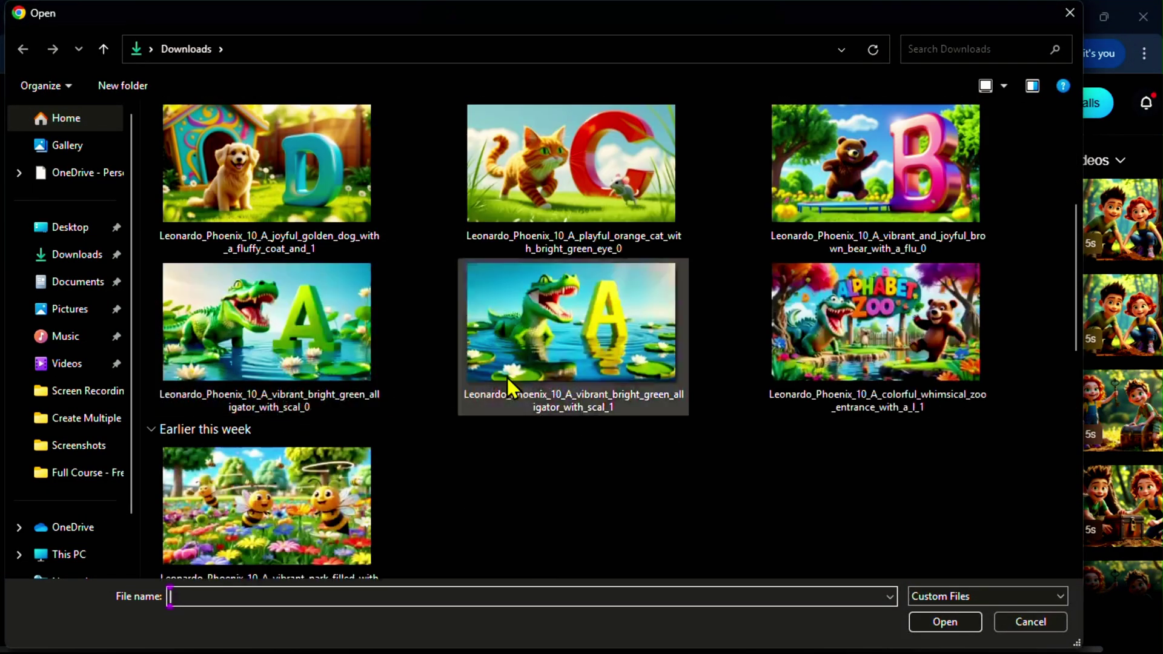
click(945, 623)
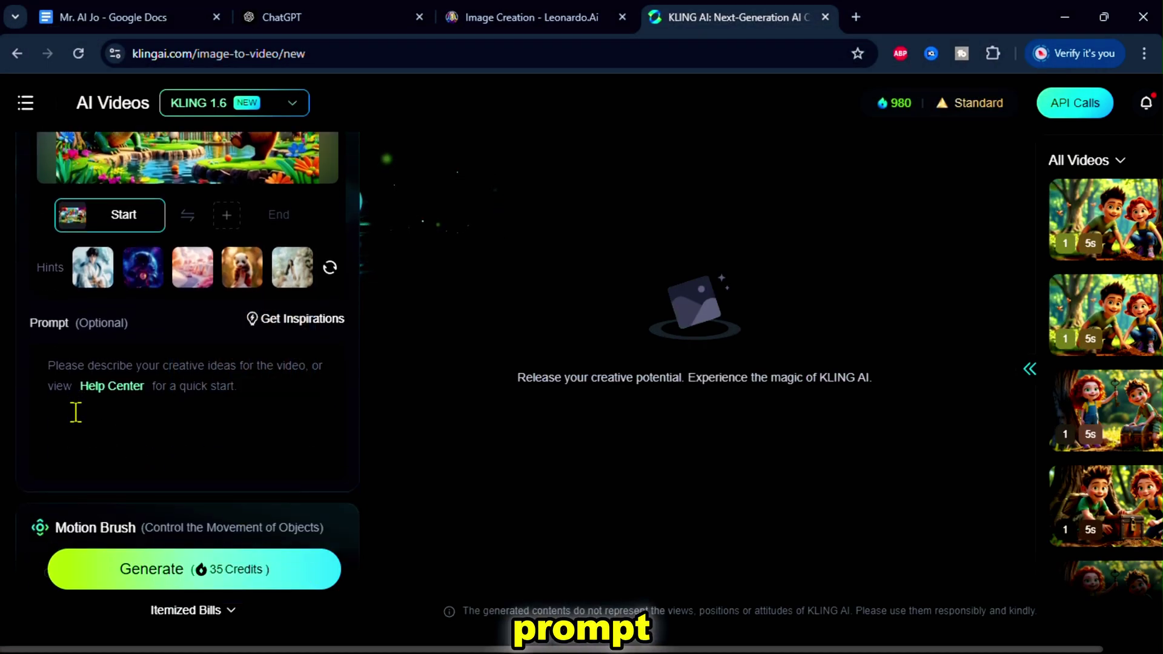
scroll(76, 412, down, 5)
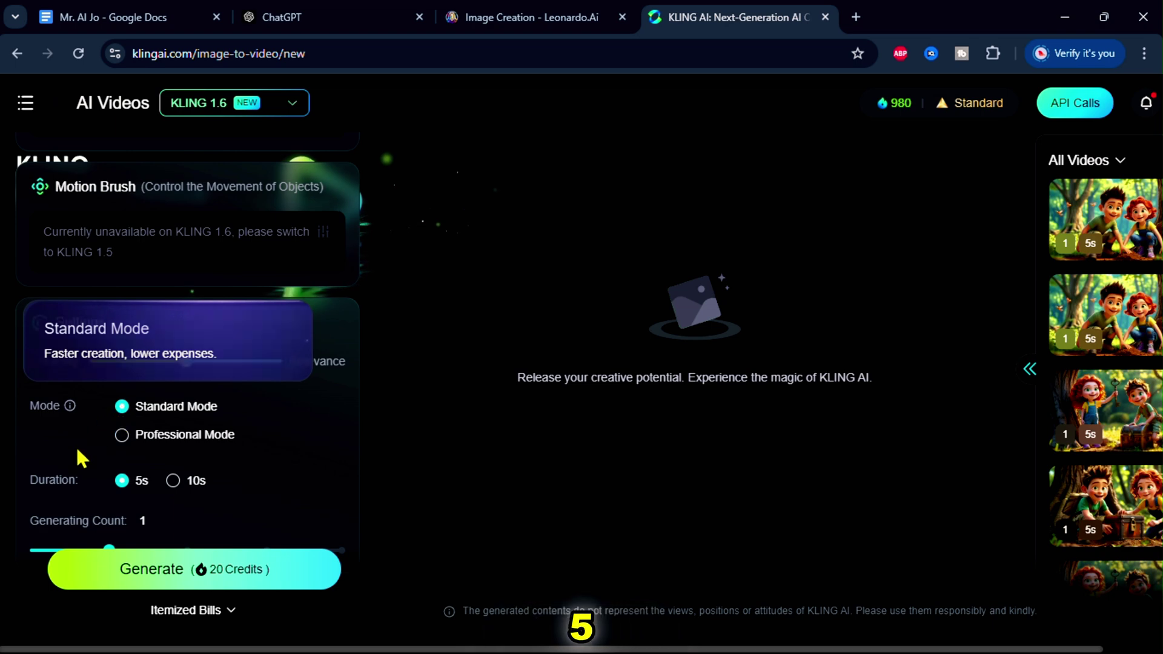
scroll(77, 463, down, 4)
click(193, 572)
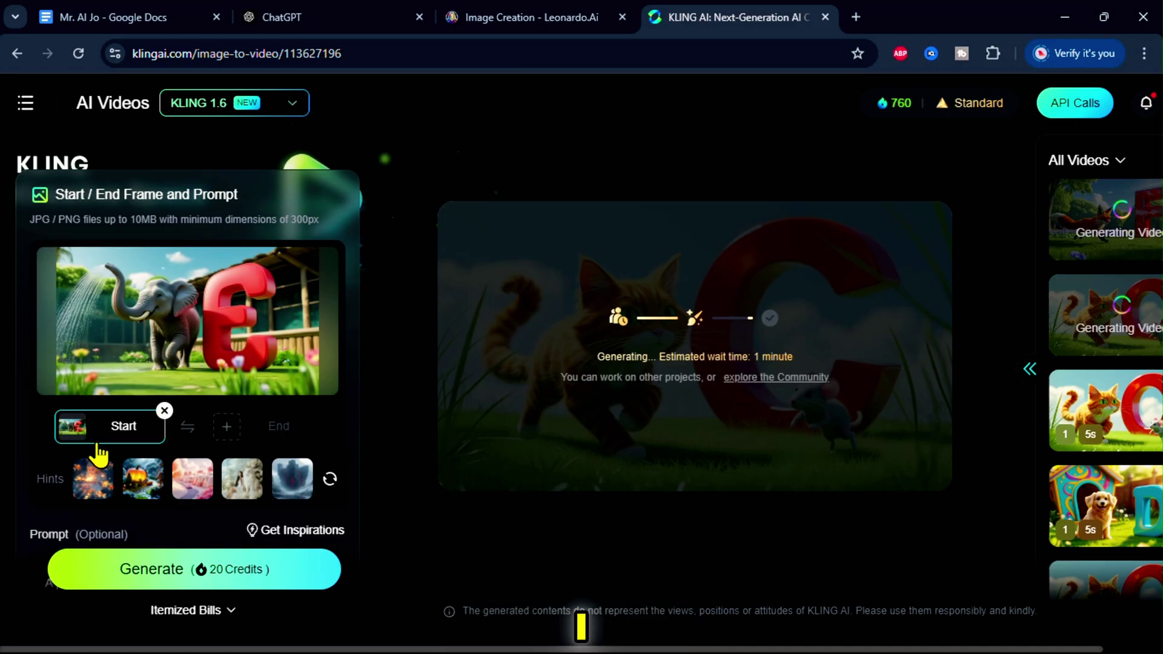
scroll(96, 455, down, 4)
Step: Replace the prompt with the elephant prompt plus a rotating-camera phrase and generate the video
triple_click(48, 414)
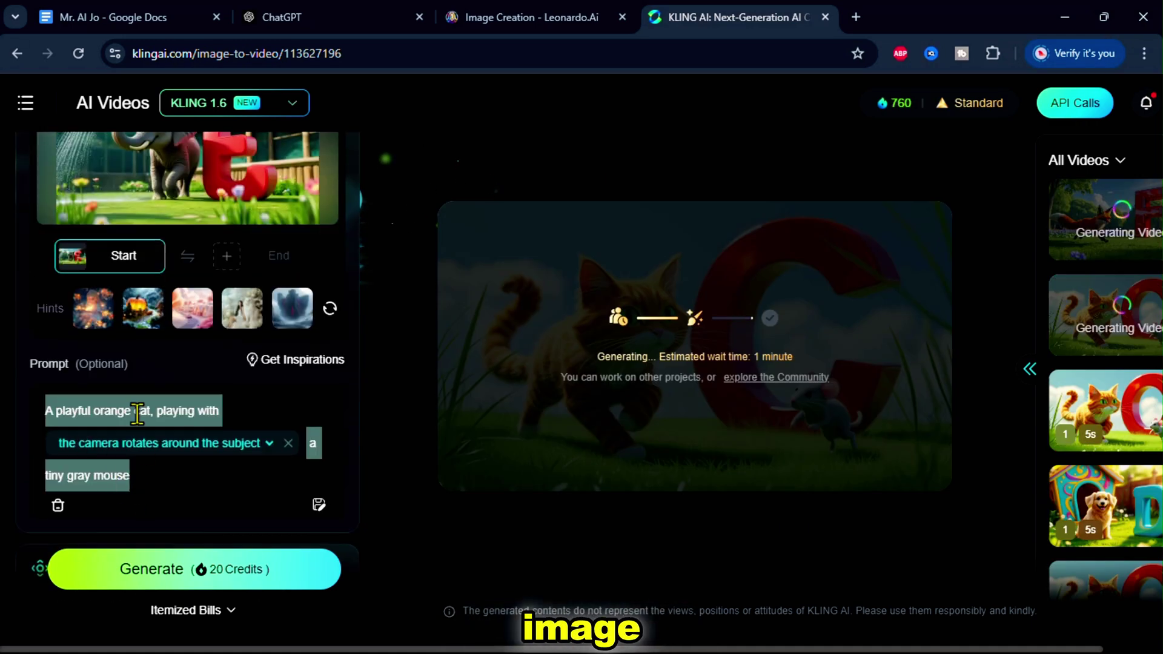
right_click(138, 414)
click(246, 108)
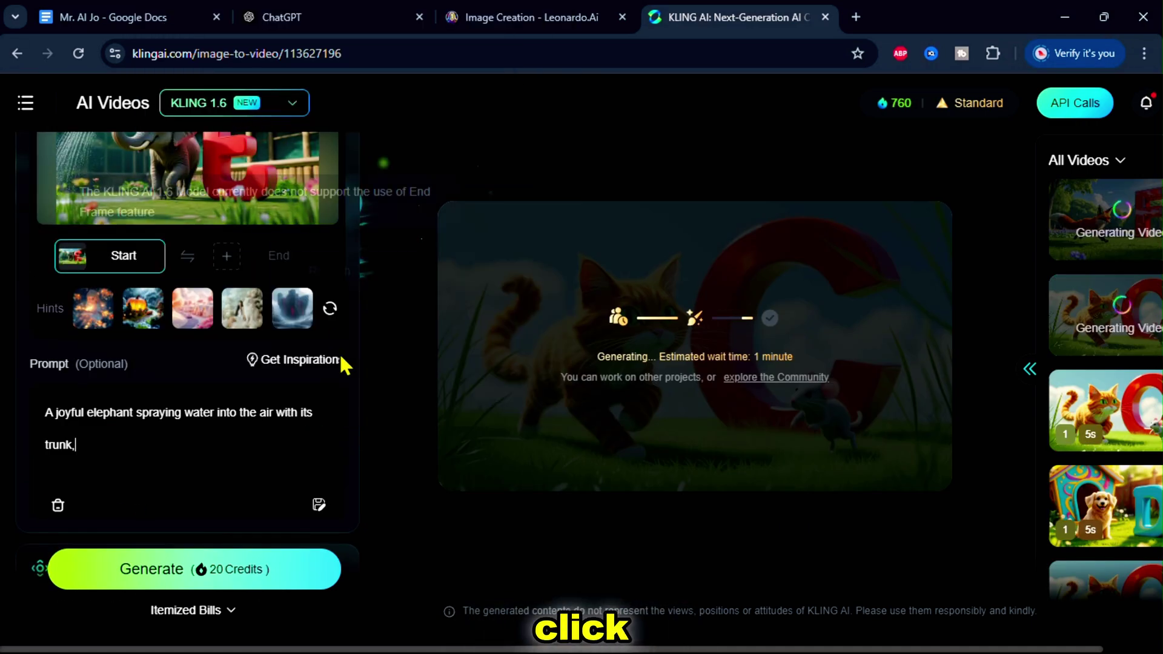
click(300, 360)
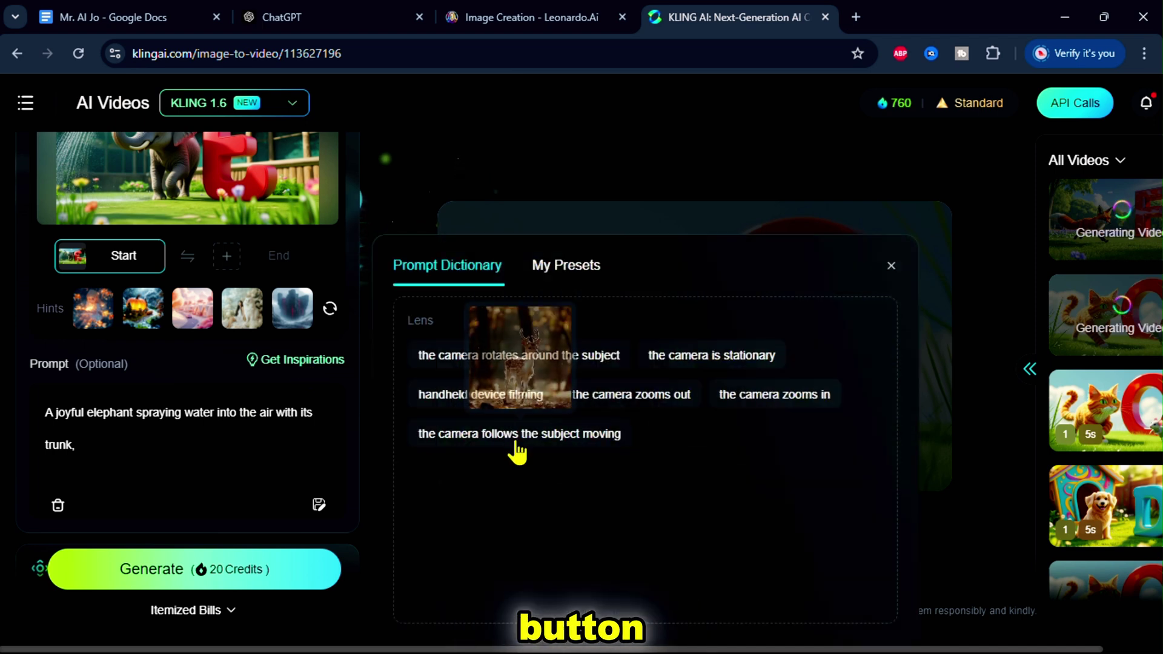
mouse_move(439, 414)
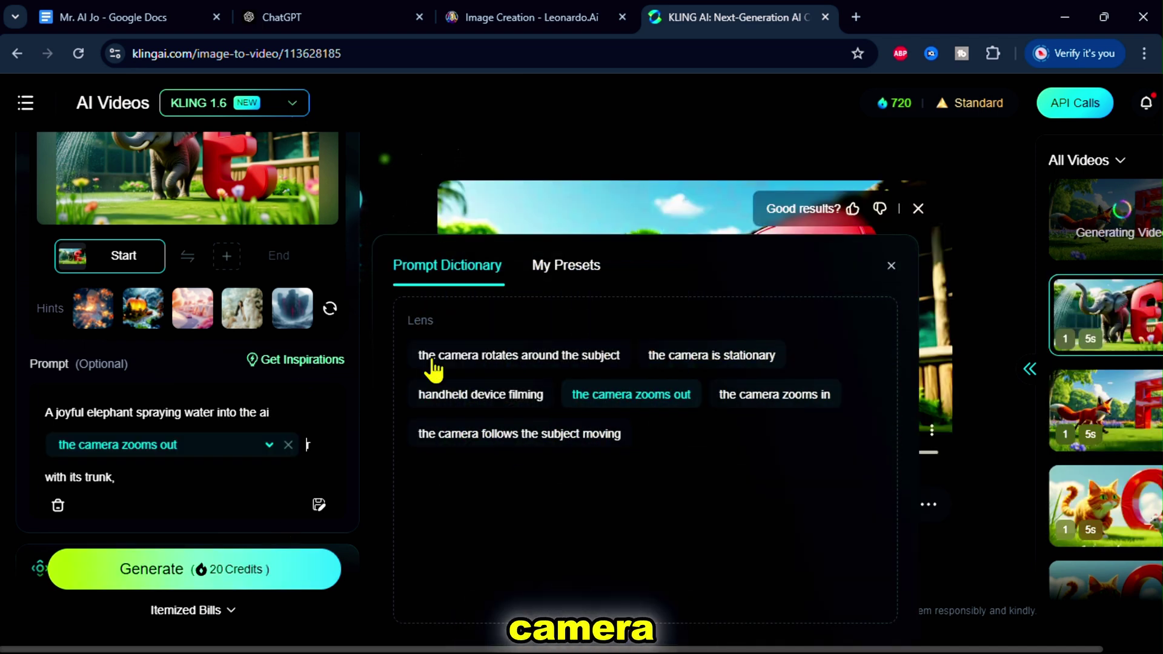
click(434, 359)
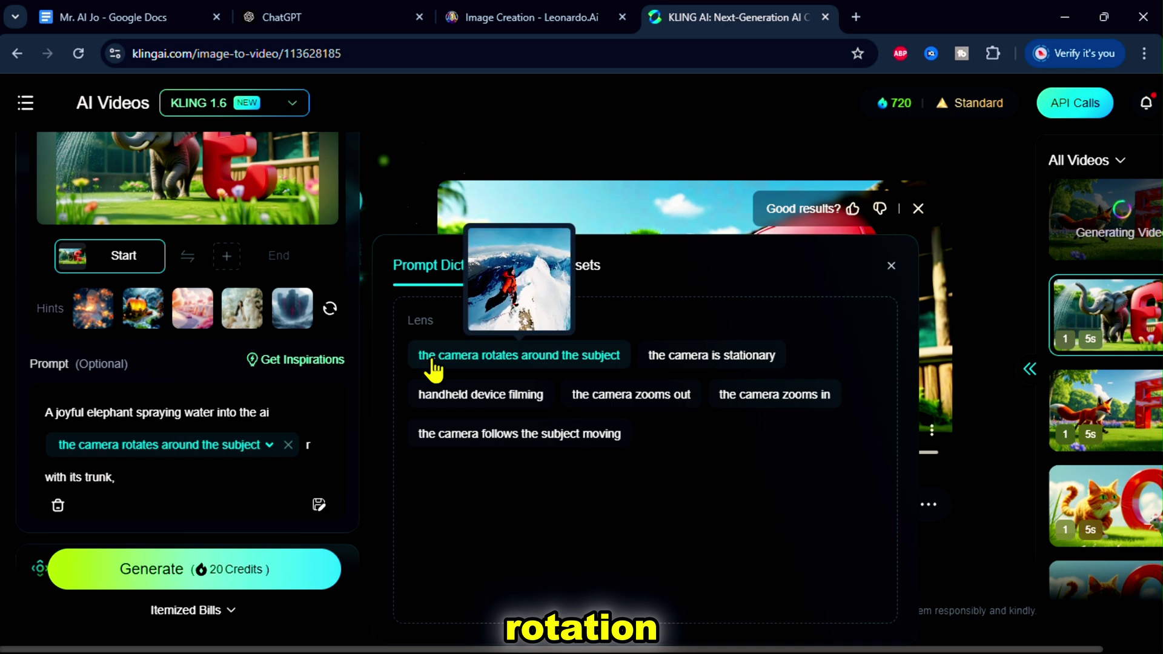
click(243, 576)
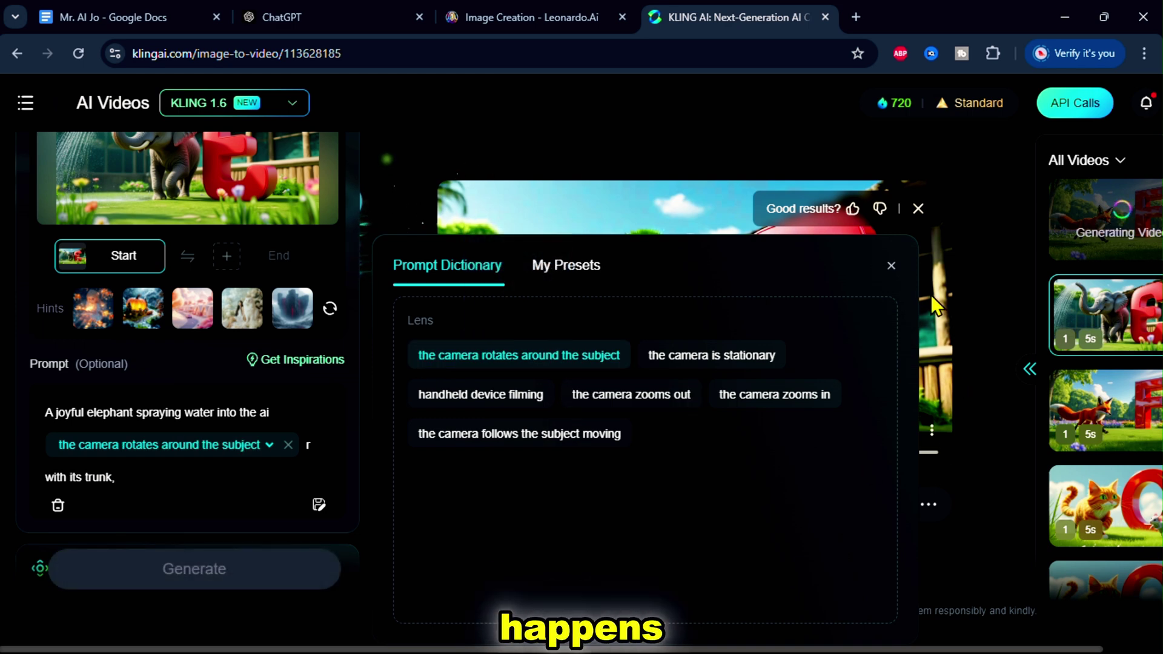
click(892, 267)
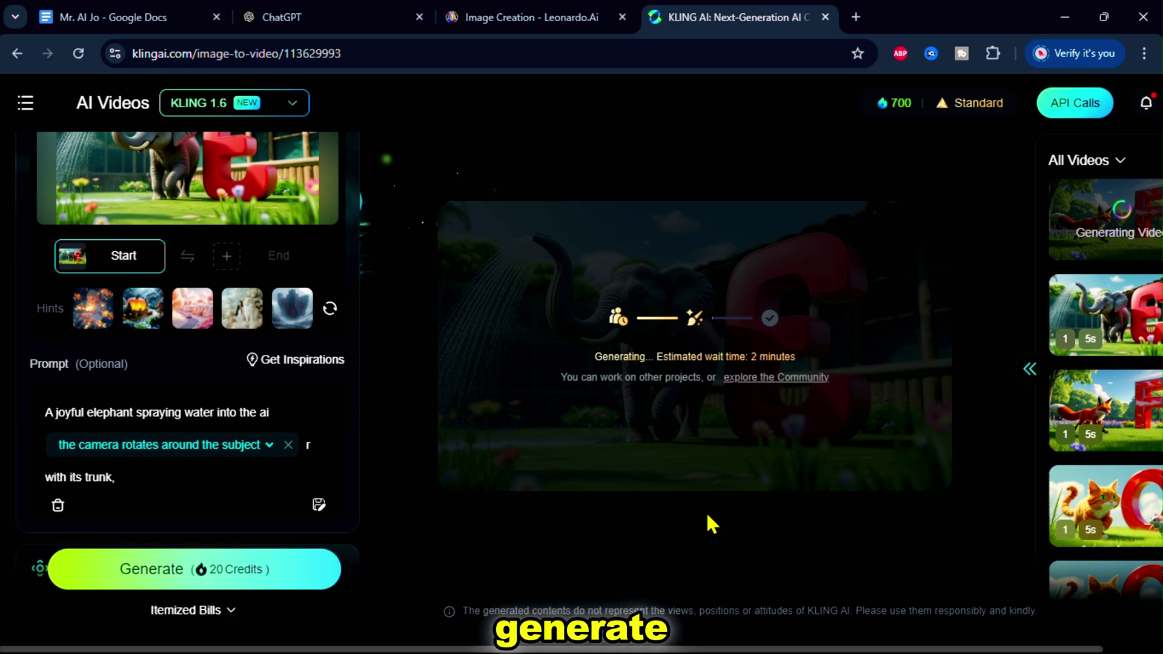
Step: Play the finished clip, dismiss the feedback bar, and download the bear clip without watermark
click(1113, 418)
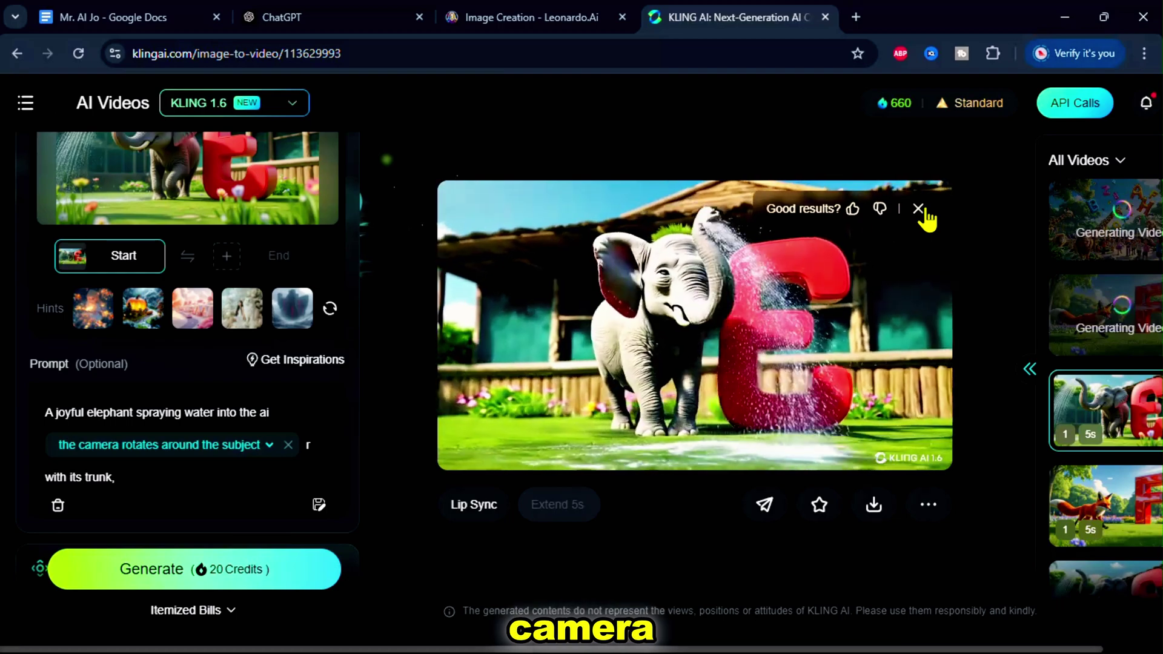
click(921, 211)
scroll(1135, 445, down, 10)
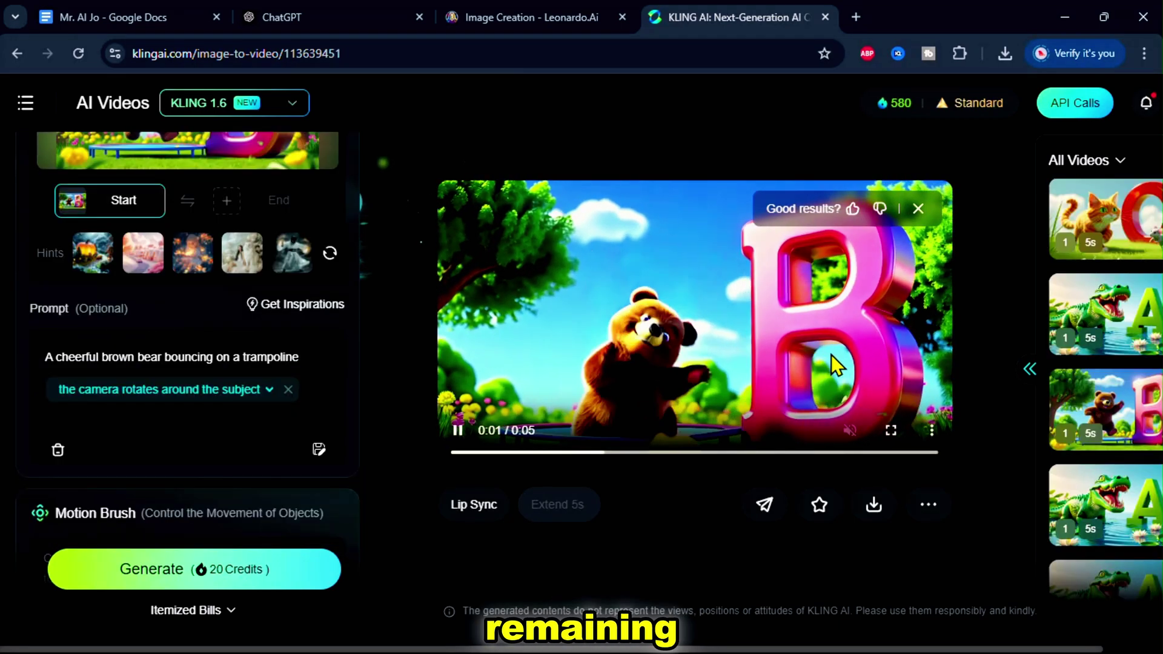
click(919, 212)
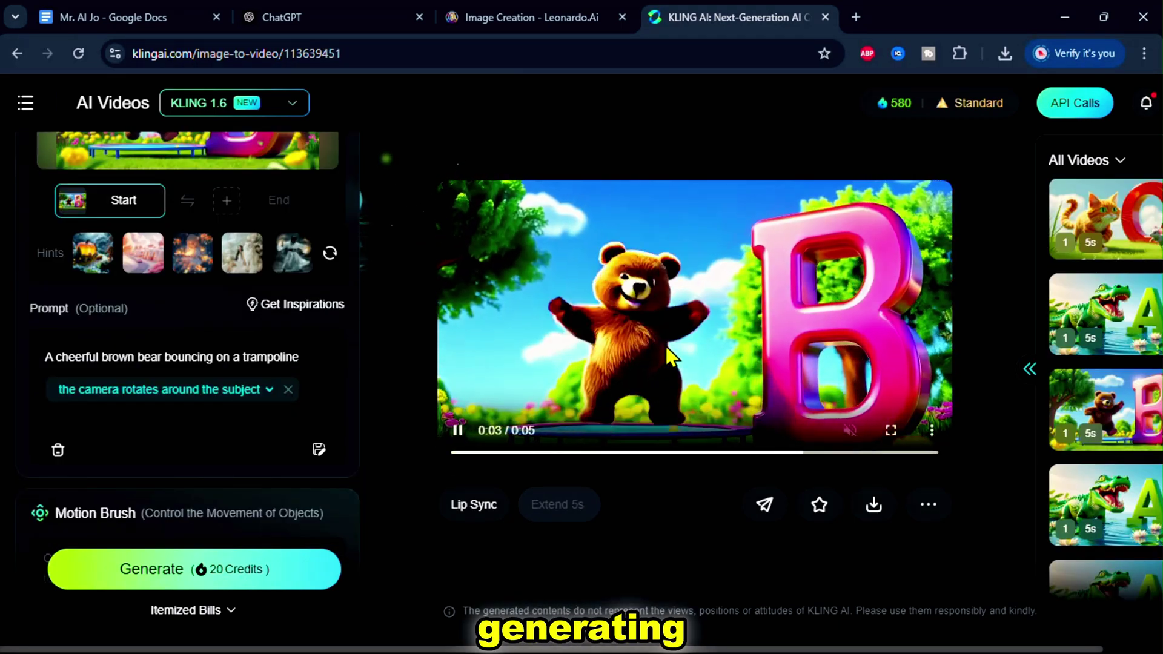
mouse_move(873, 512)
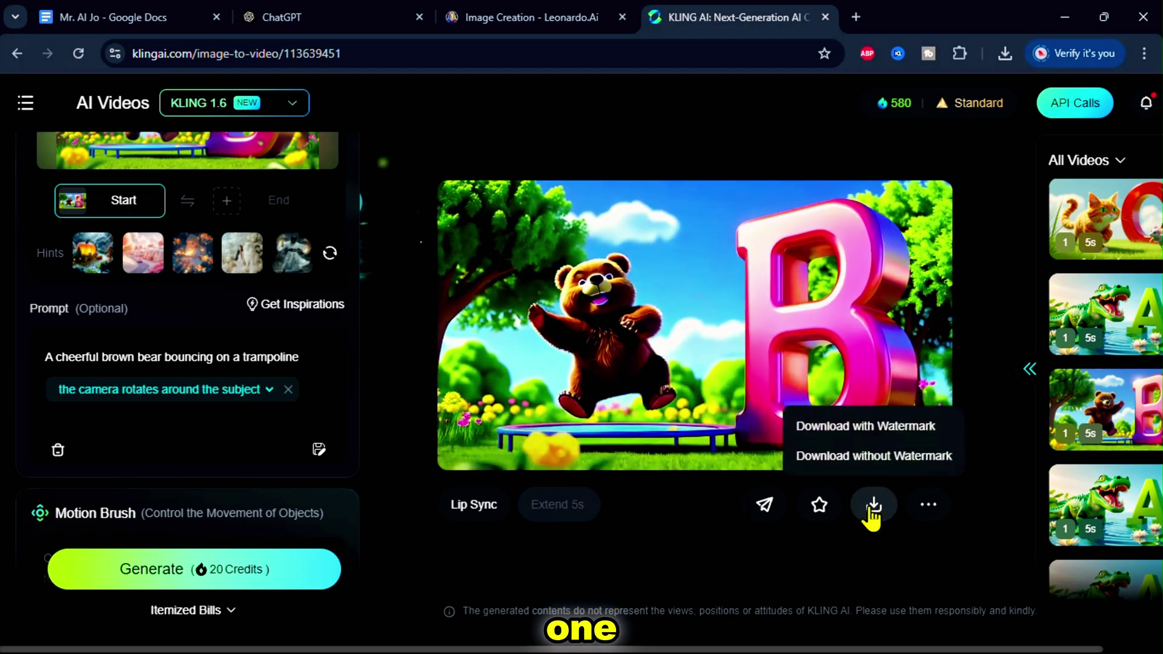
click(877, 458)
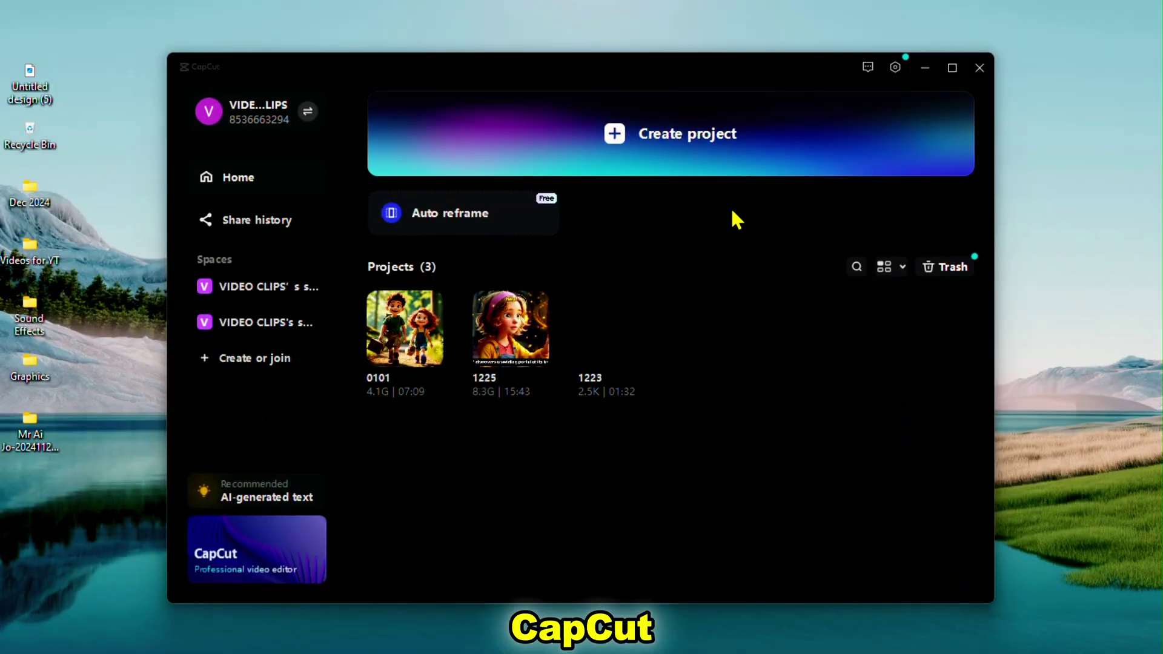
Step: Create a new empty CapCut project, named 0116
click(695, 146)
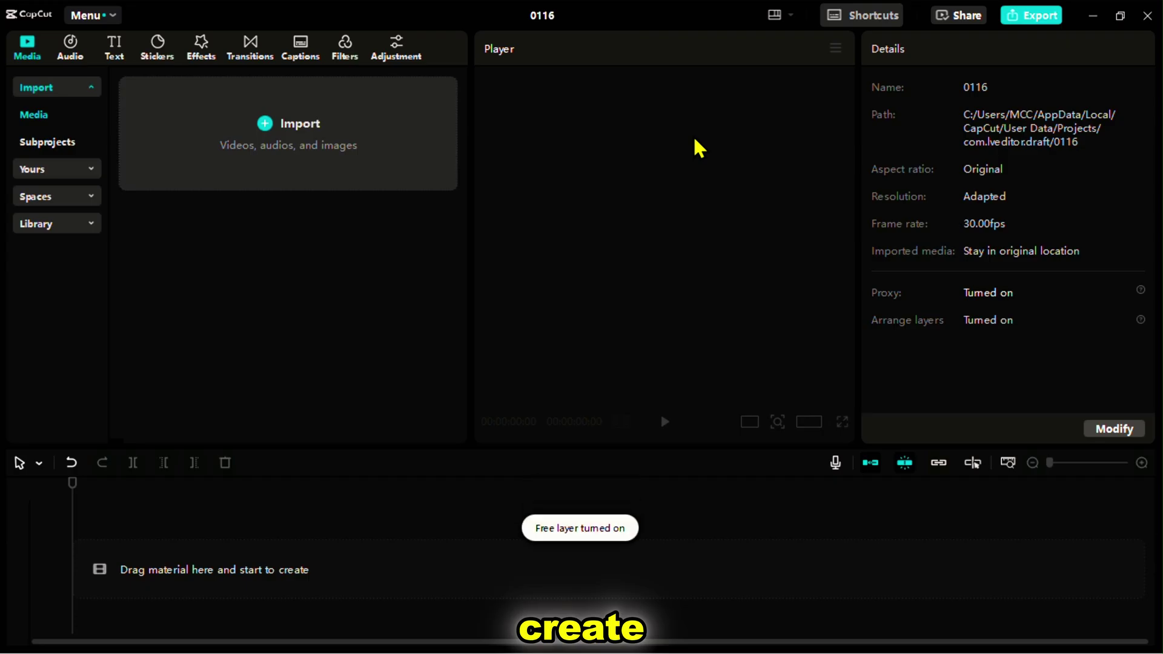
Step: Import all of today's animated Kling clips together with The Alphabet Zoo song
key(ctrl+i)
drag(942, 179, 191, 224)
ctrl+click(1019, 301)
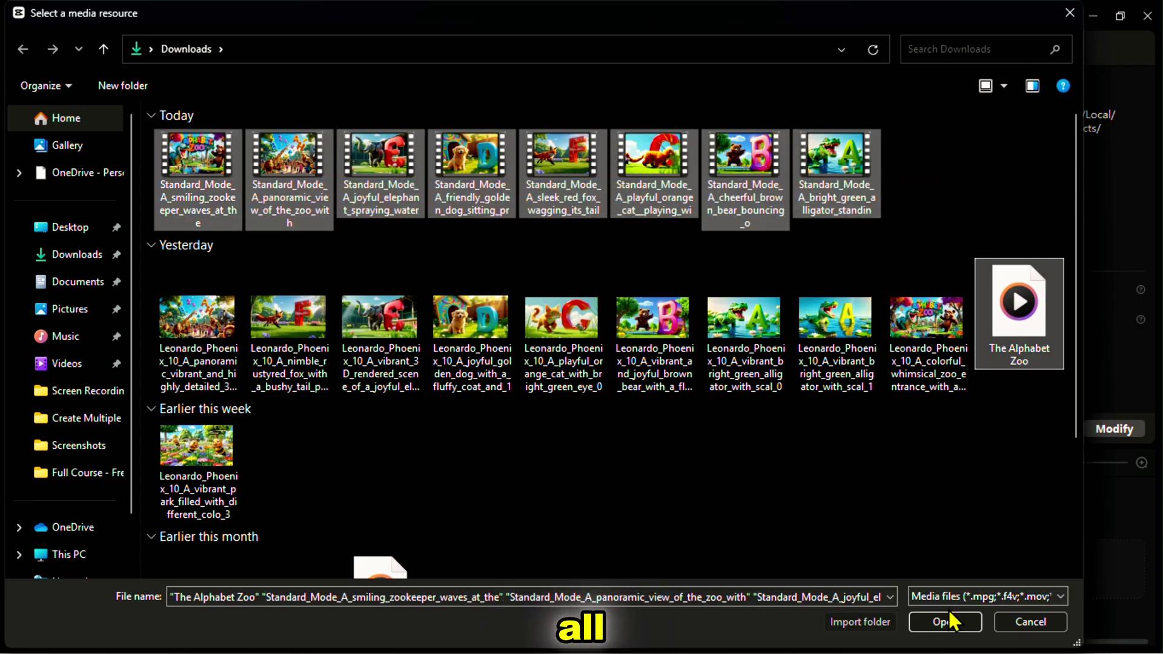
click(945, 622)
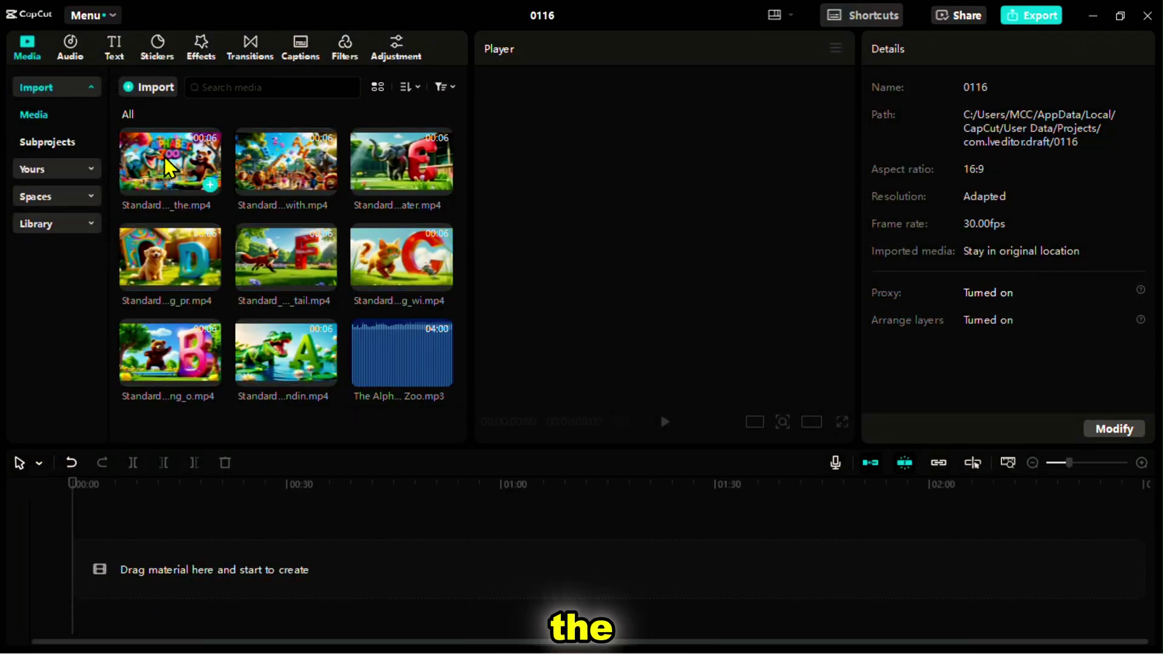
Step: Place the clips in sequence on the video track, ending with the zoo panorama
drag(168, 166, 97, 586)
drag(285, 353, 452, 533)
drag(170, 256, 499, 576)
drag(402, 258, 671, 576)
drag(286, 258, 757, 576)
drag(286, 162, 775, 556)
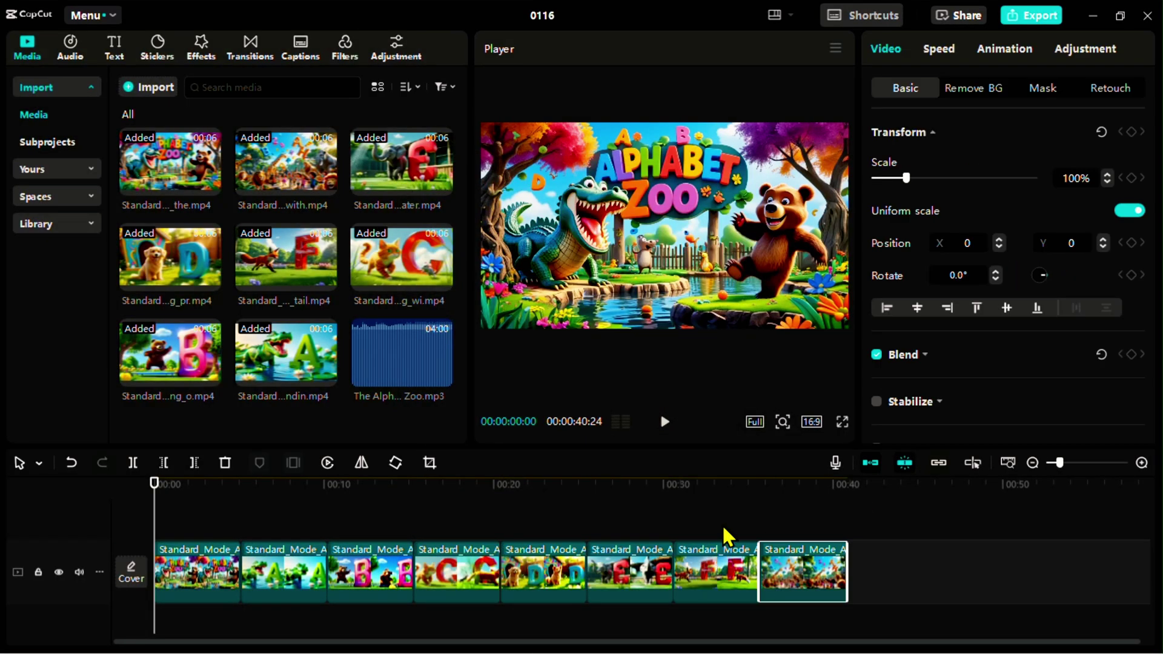
Step: Keep the 16:9 ratio, add the song on an audio track, and preview from the start
click(812, 422)
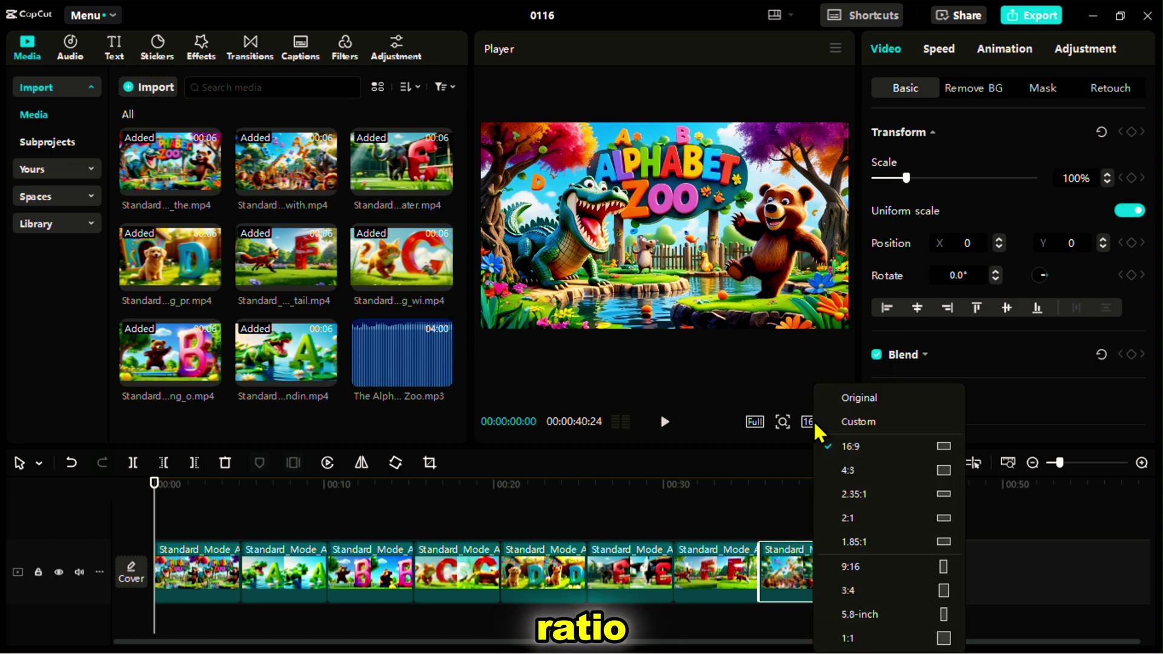
click(846, 452)
drag(430, 366, 155, 612)
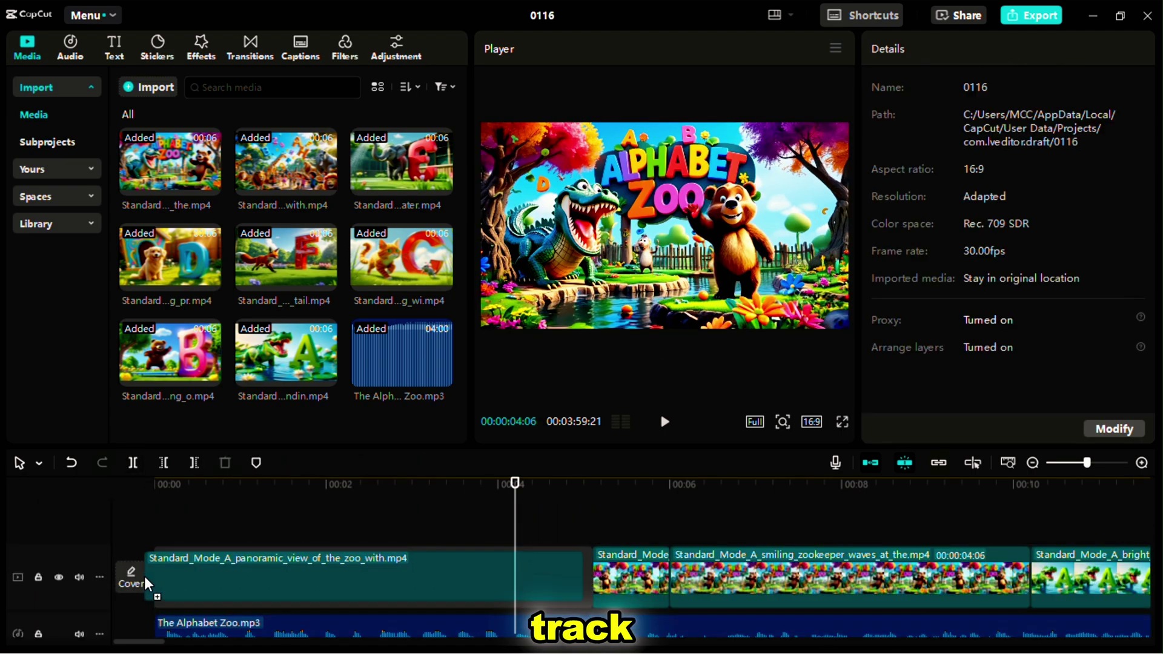
click(664, 422)
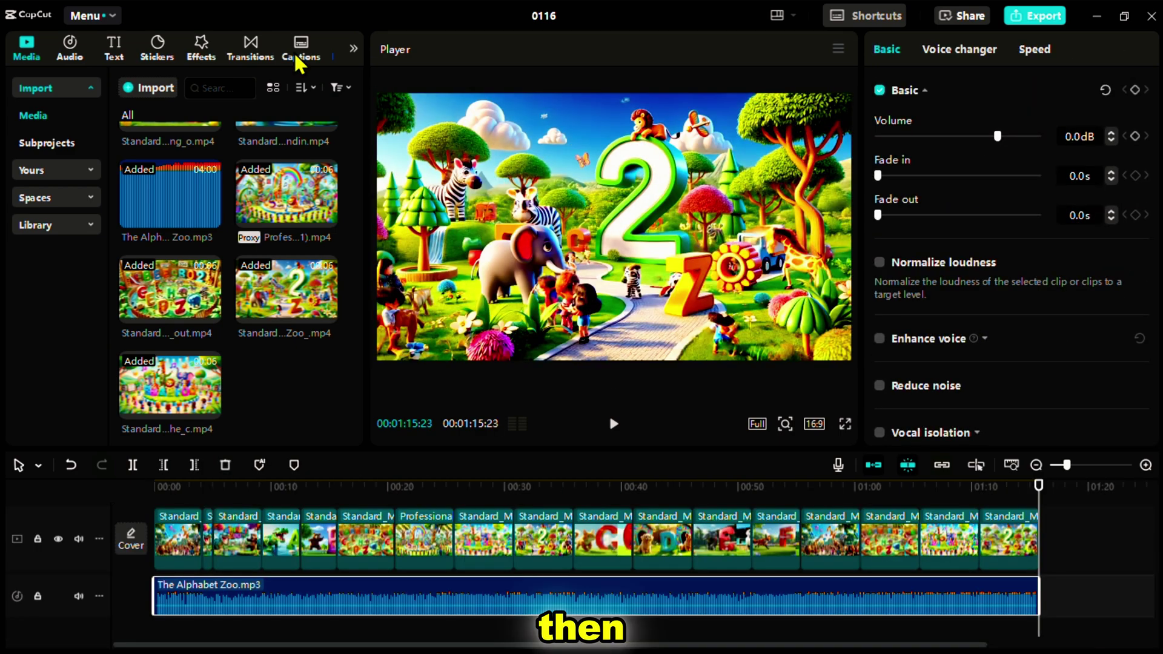
Step: Auto-generate lyric captions from the song, choose Poppins-Bold and raise the font size
click(302, 52)
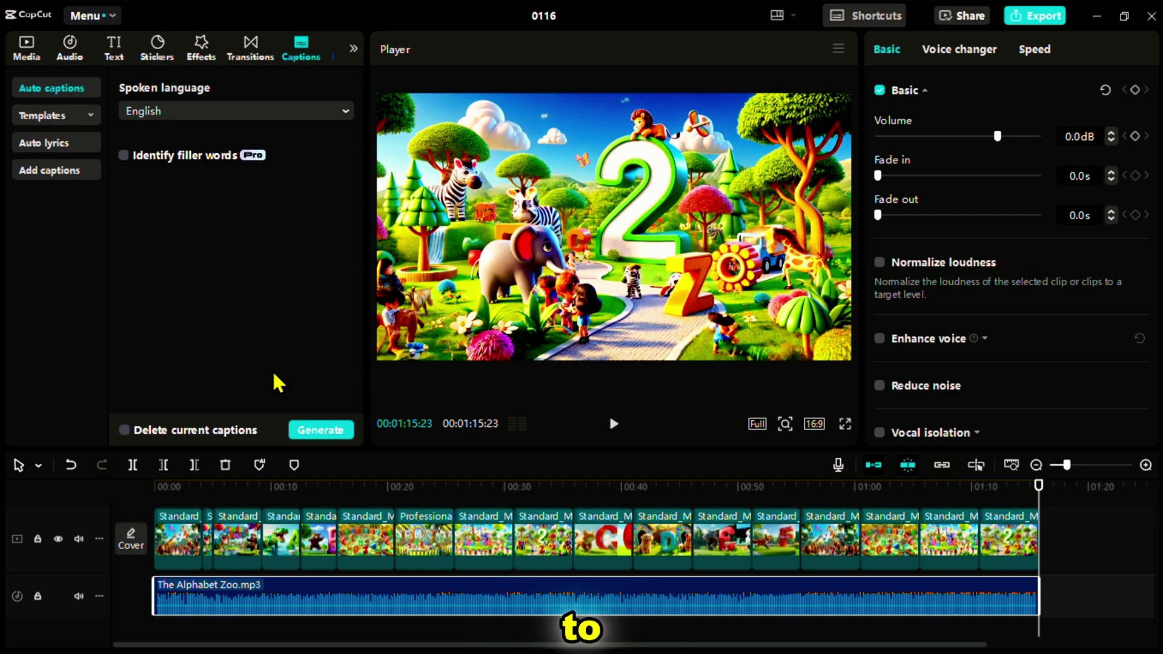
click(316, 434)
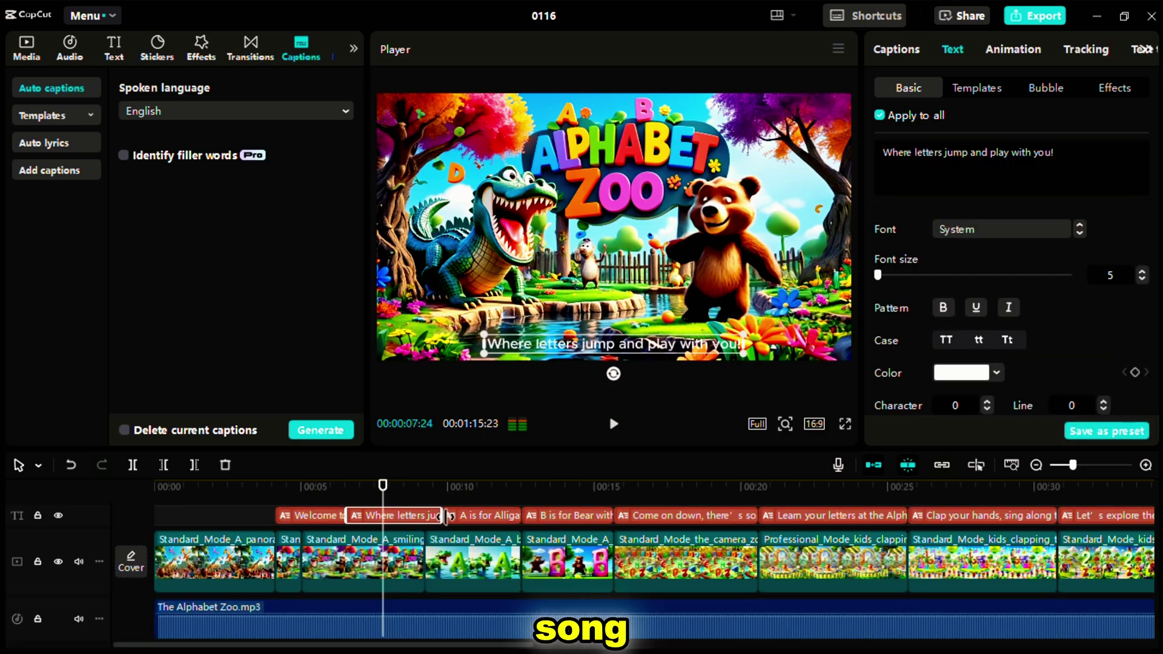
click(1012, 230)
scroll(1012, 246, up, 3)
click(1005, 153)
click(1142, 271)
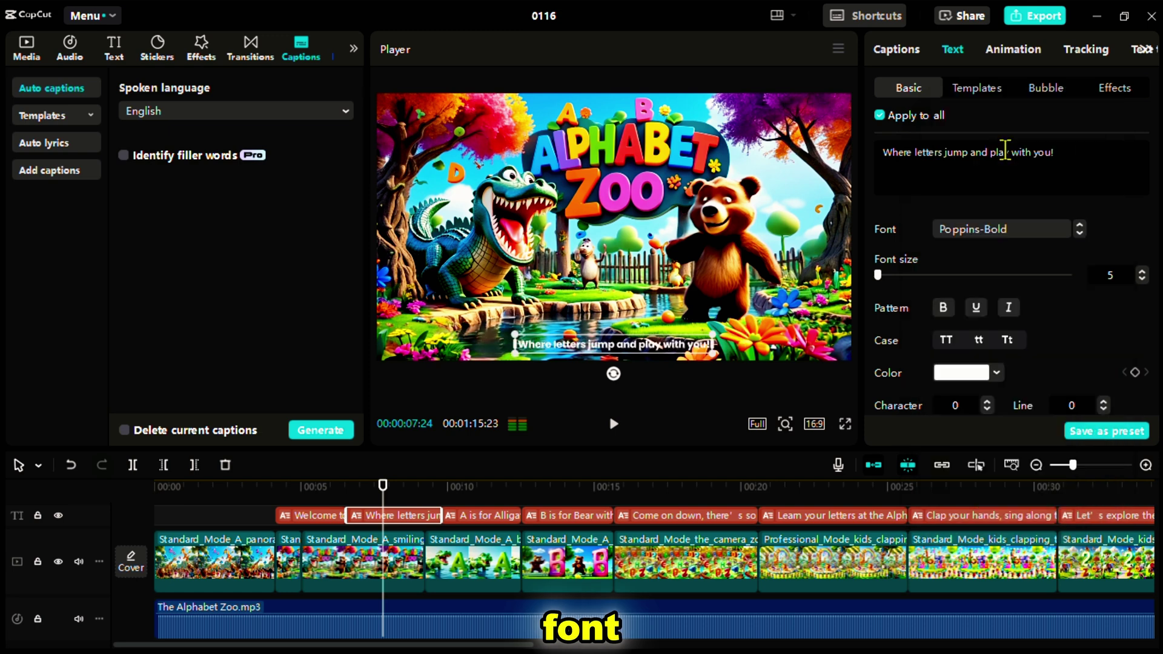
click(1142, 271)
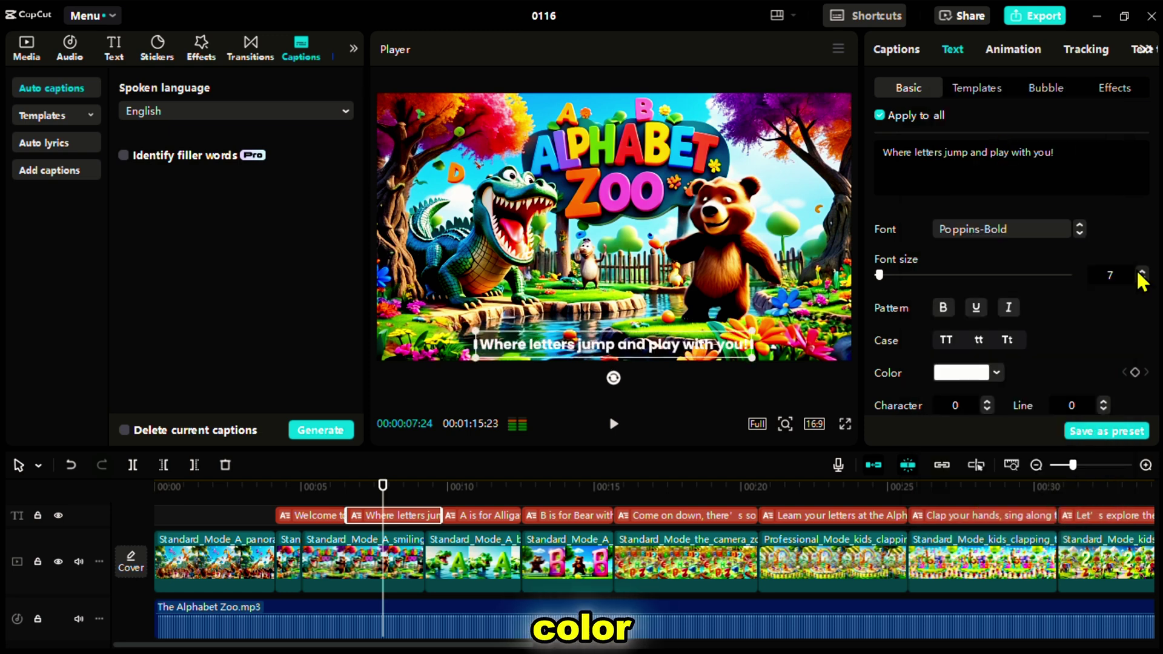
Step: Apply a ready-made caption style template and begin choosing the caption colour
click(982, 88)
scroll(1018, 328, down, 5)
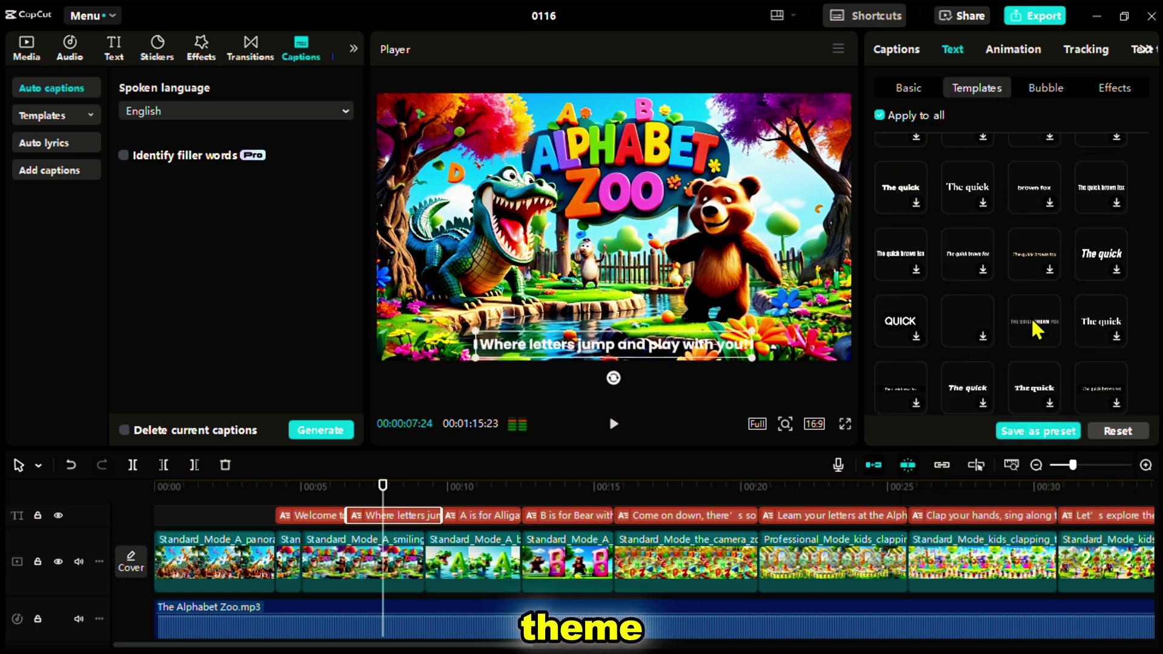
click(1037, 330)
click(1003, 303)
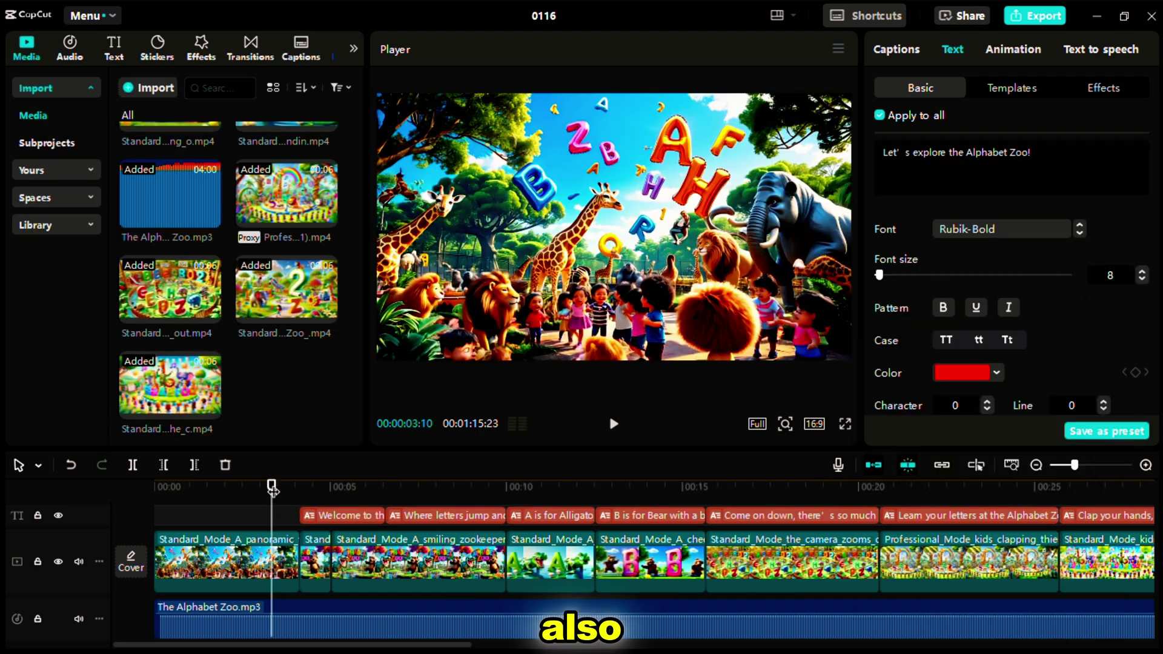
Step: Add a Mix transition between clips and a Firefly effect on the first clip, then preview
click(250, 48)
mouse_move(159, 136)
mouse_down()
mouse_move(348, 446)
mouse_move(309, 549)
mouse_move(508, 570)
mouse_up()
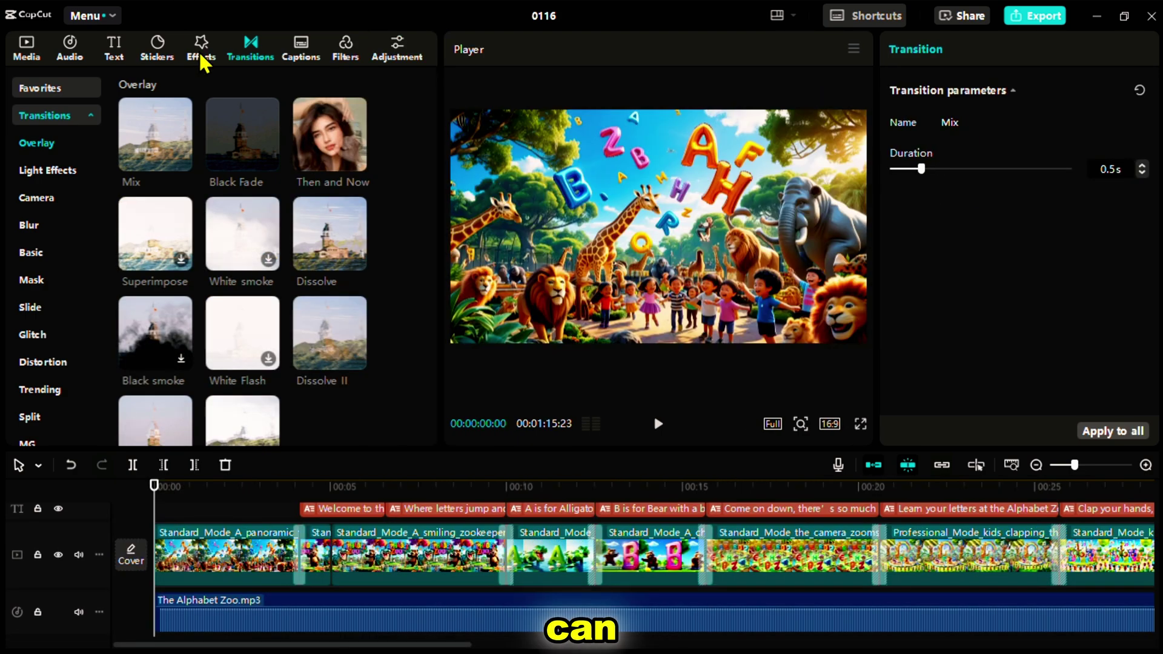
click(195, 54)
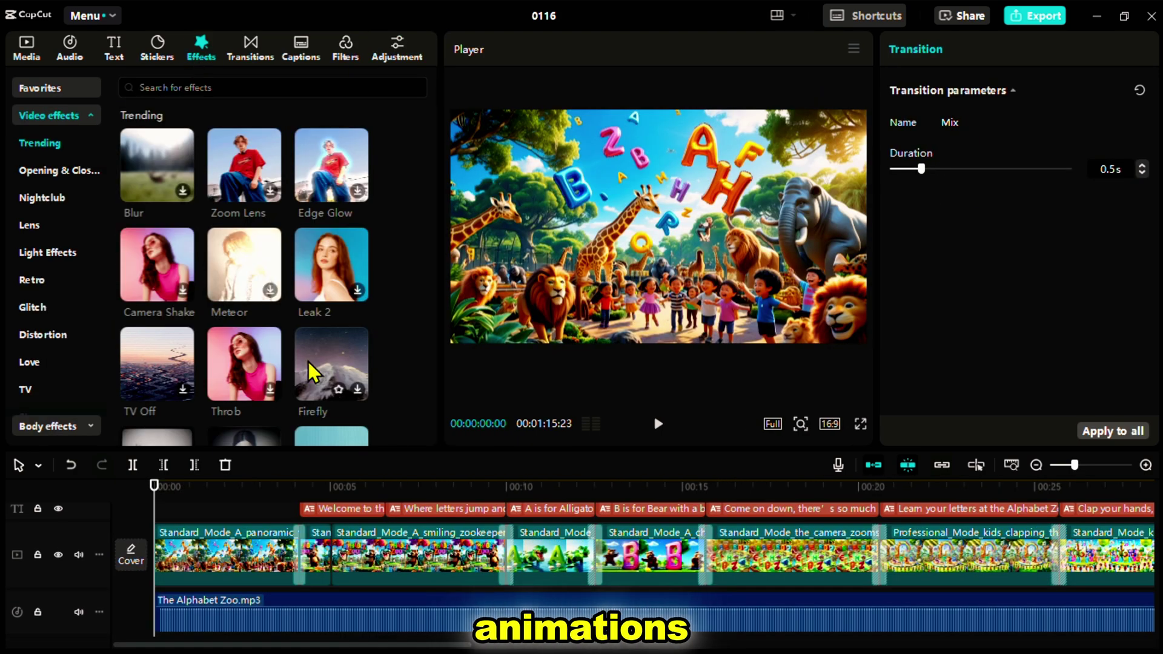
click(357, 389)
click(660, 424)
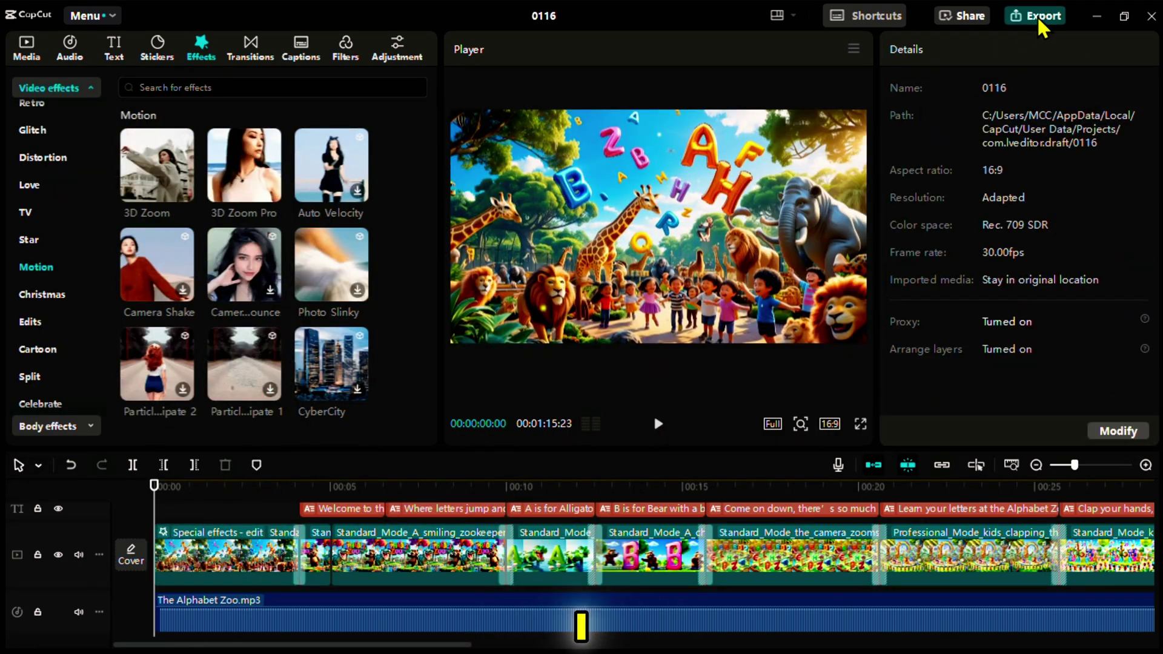
Step: Set the export name to 'the alphabet zoo' and the resolution to 4K
click(1041, 24)
double_click(783, 96)
text(the alphabet zoo)
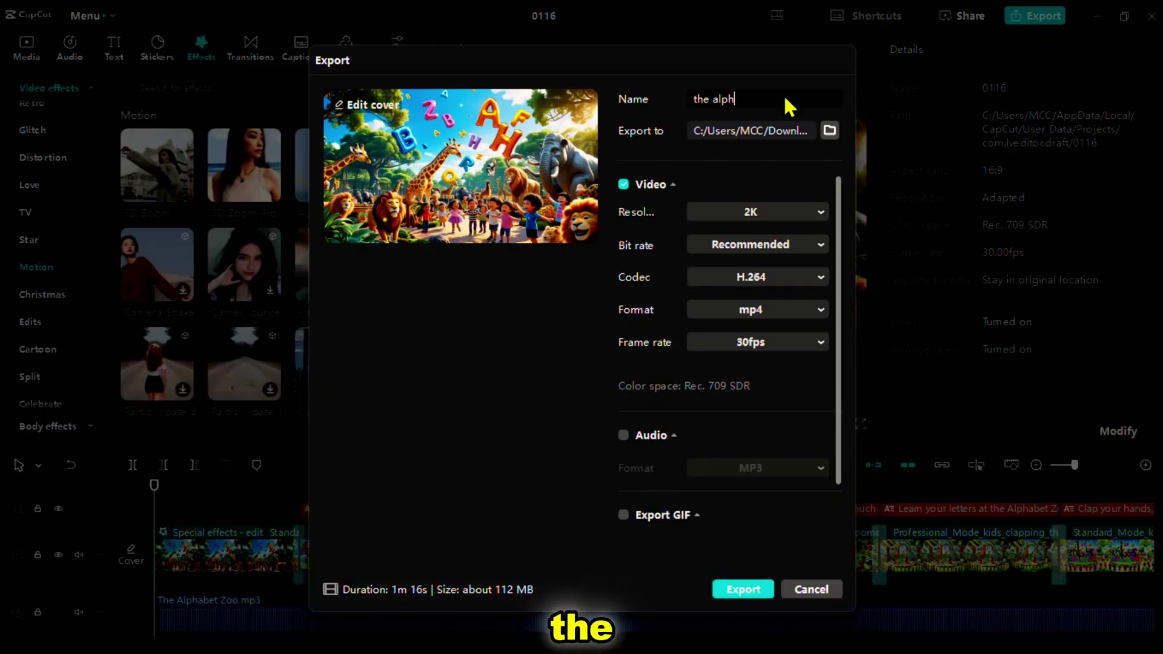
click(791, 210)
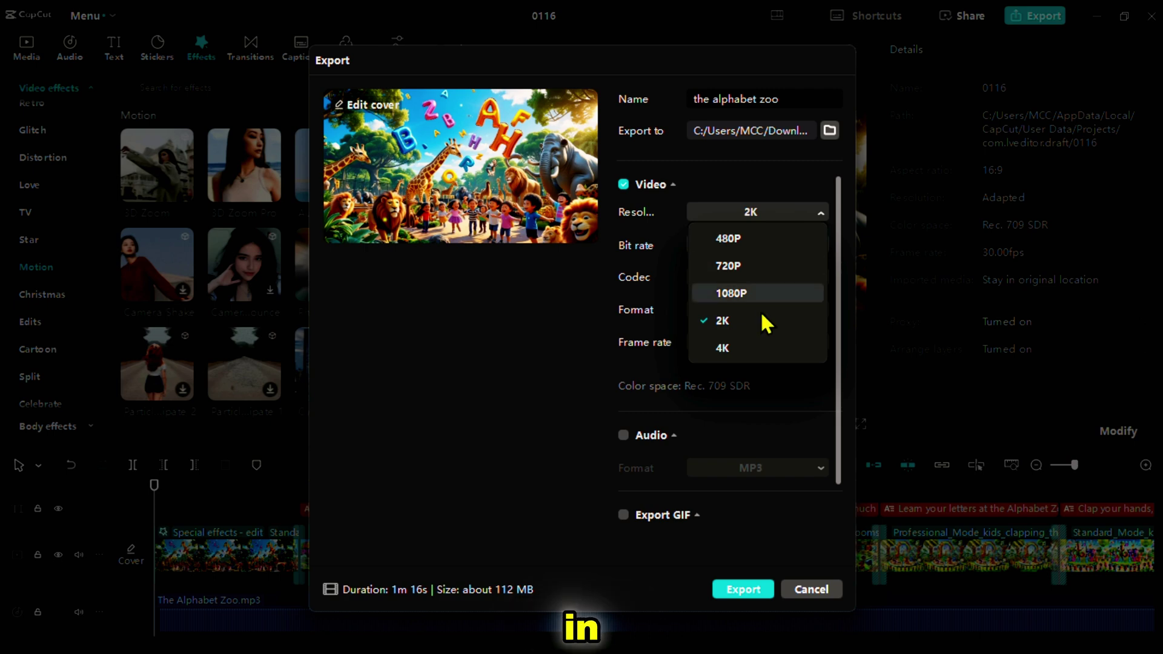
click(753, 349)
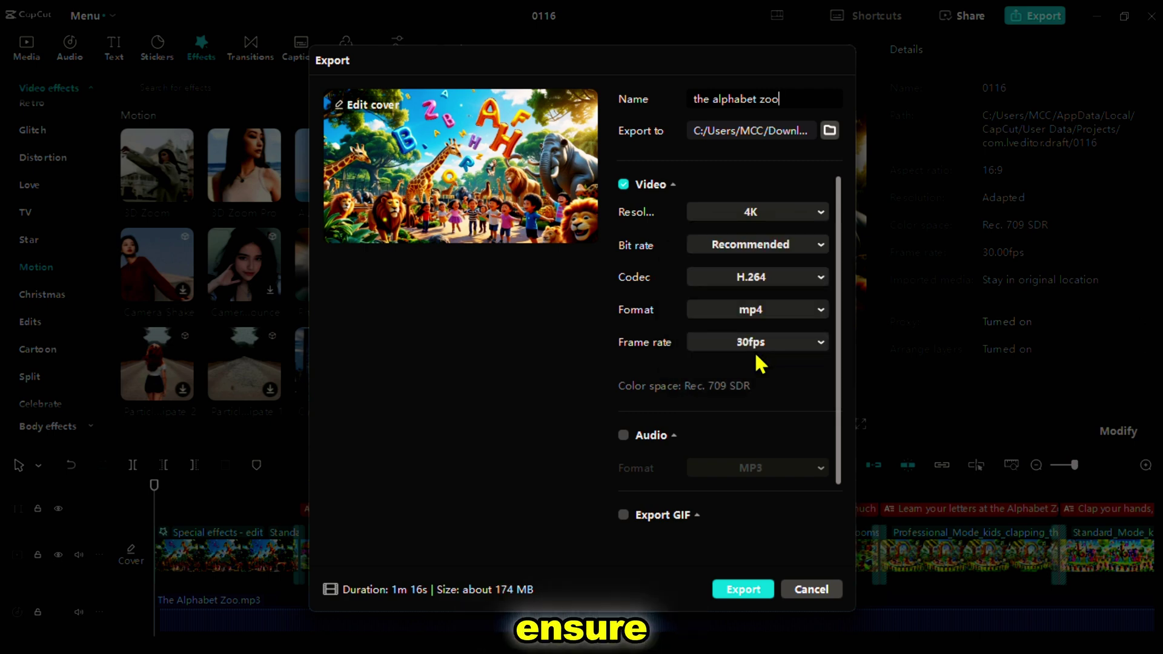